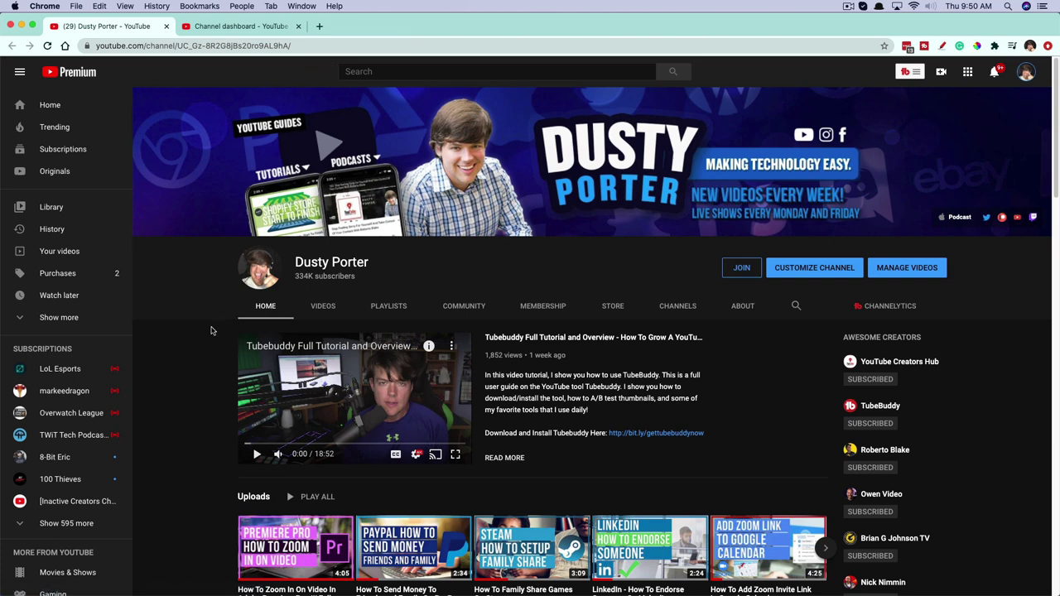
Open Studio's Channel customization page on the Branding tab for profile picture, banner and watermark
{"action": "scroll", "coordinate": [213, 331], "scroll_direction": "down", "scroll_amount": 1}
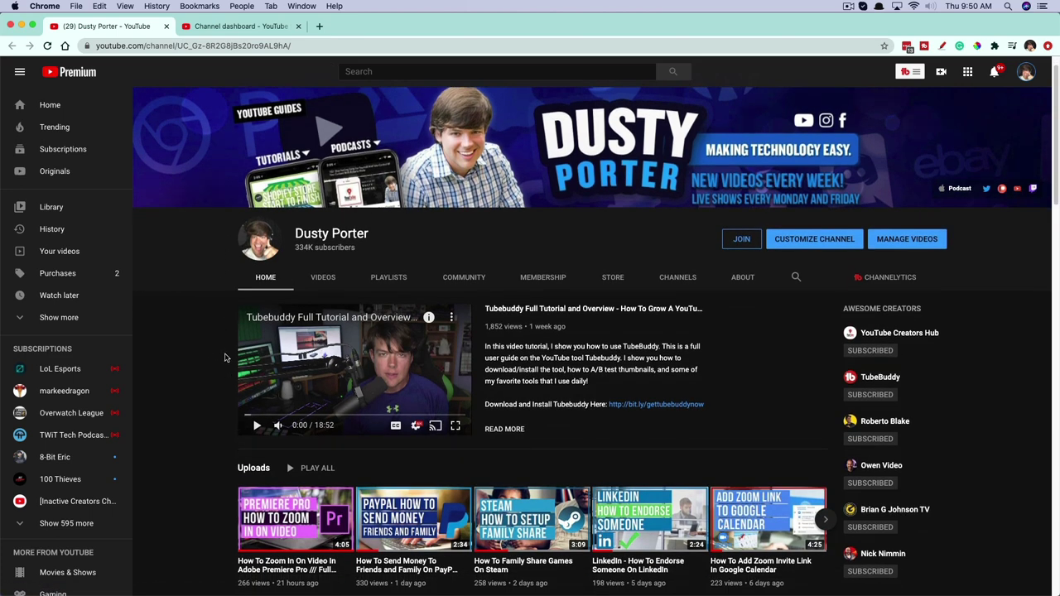
{"action": "scroll", "coordinate": [207, 353], "scroll_direction": "down", "scroll_amount": 5}
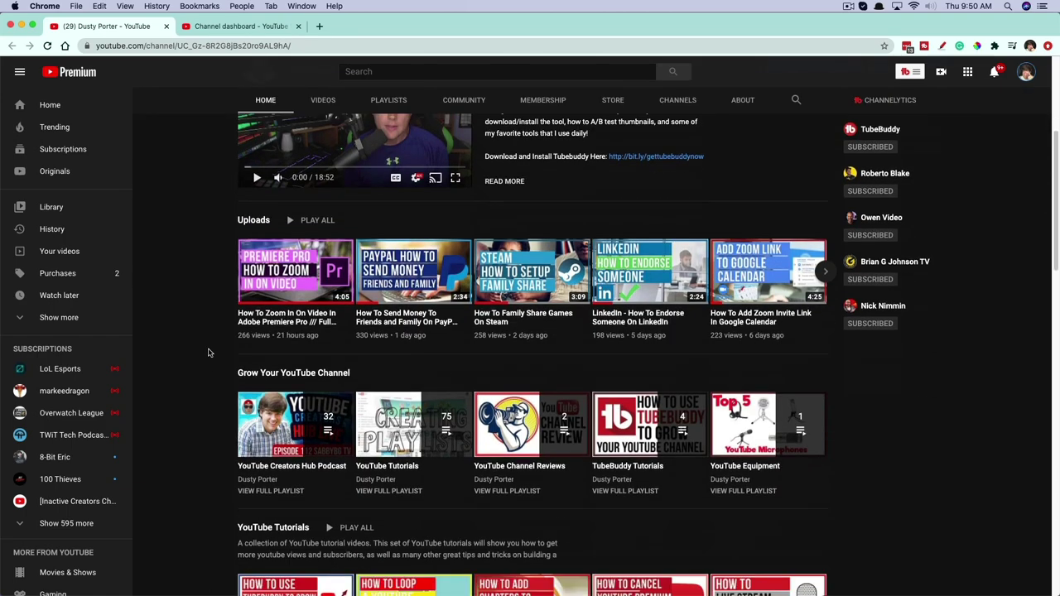
{"action": "scroll", "coordinate": [207, 340], "scroll_direction": "down", "scroll_amount": 2}
{"action": "scroll", "coordinate": [207, 340], "scroll_direction": "up", "scroll_amount": 5}
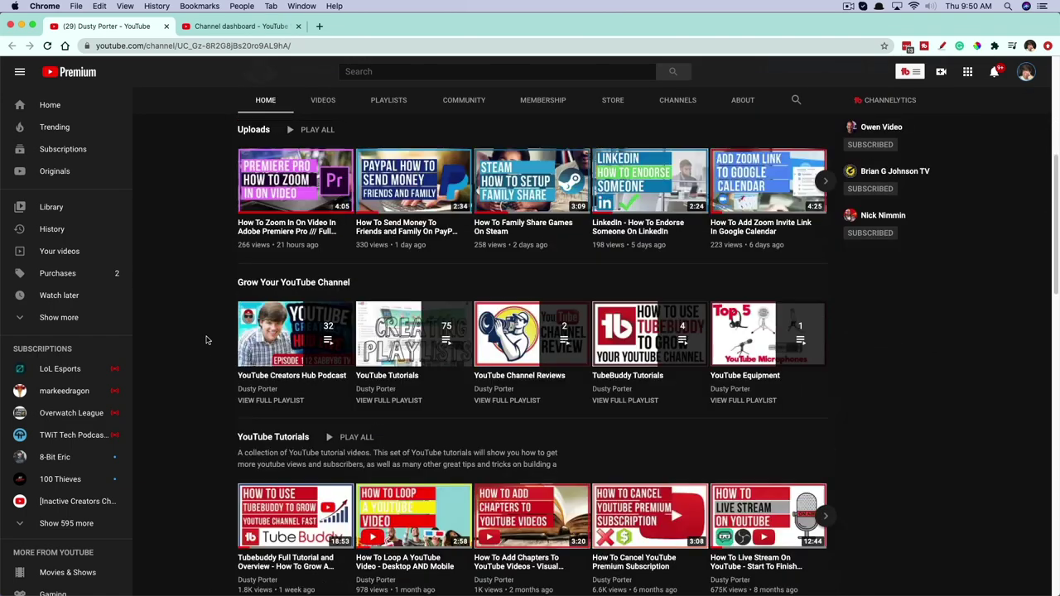
{"action": "scroll", "coordinate": [207, 341], "scroll_direction": "up", "scroll_amount": 2}
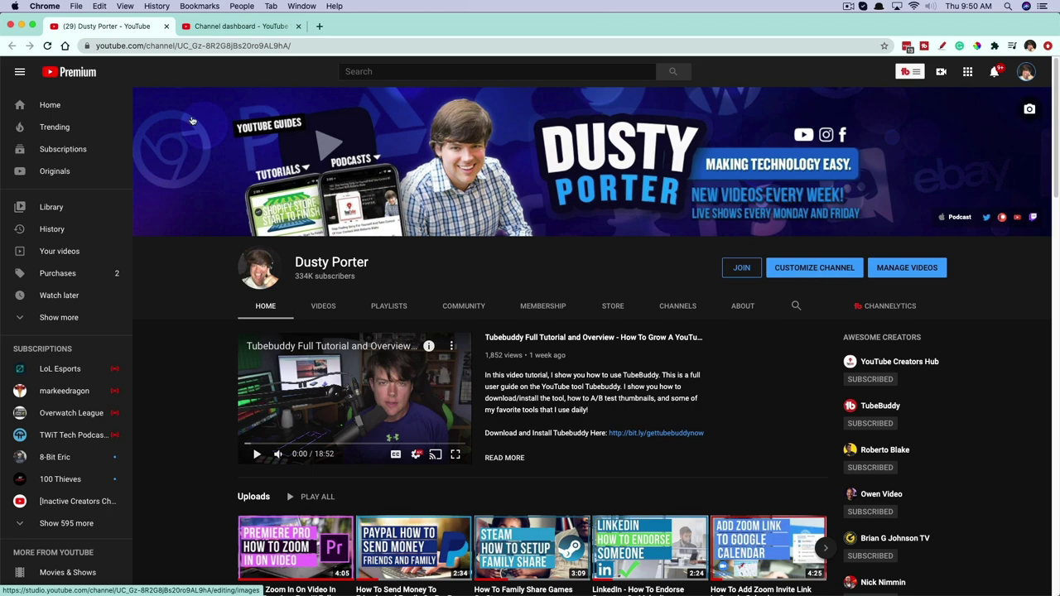
{"action": "left_click", "coordinate": [816, 267]}
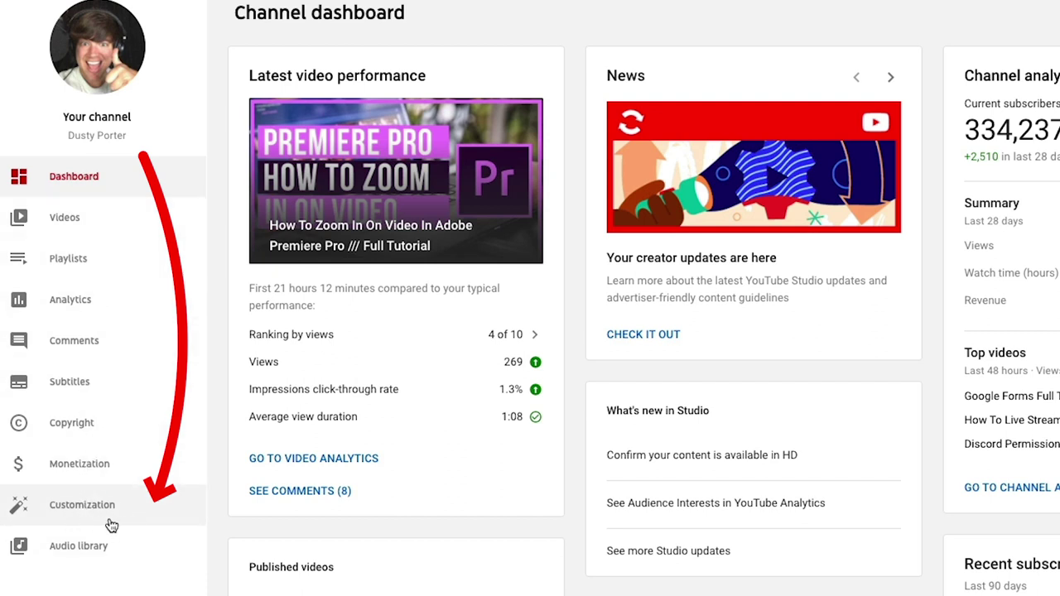
{"action": "left_click", "coordinate": [75, 507]}
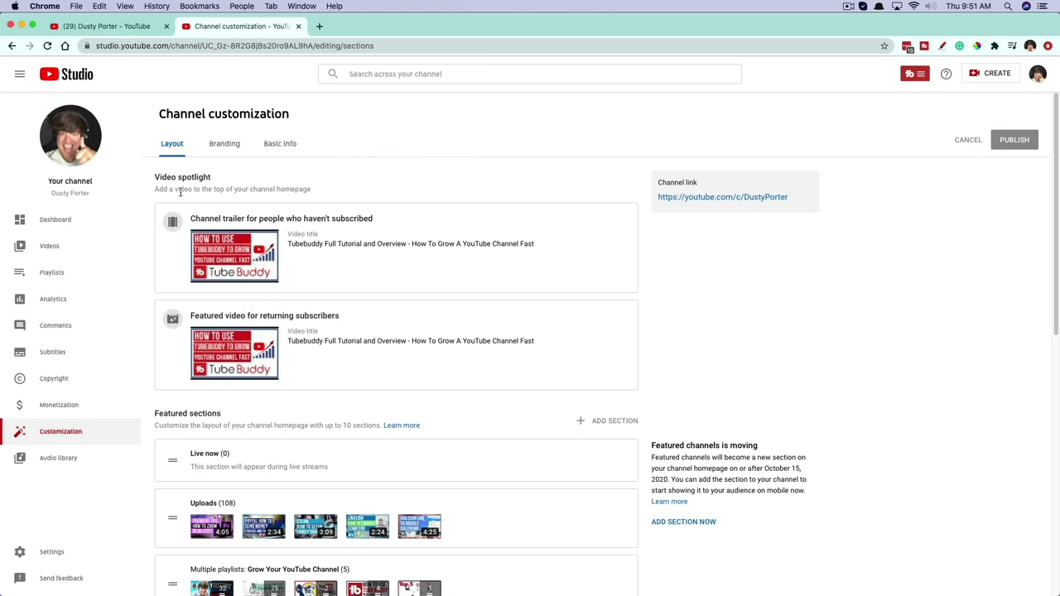
{"action": "left_click", "coordinate": [228, 142]}
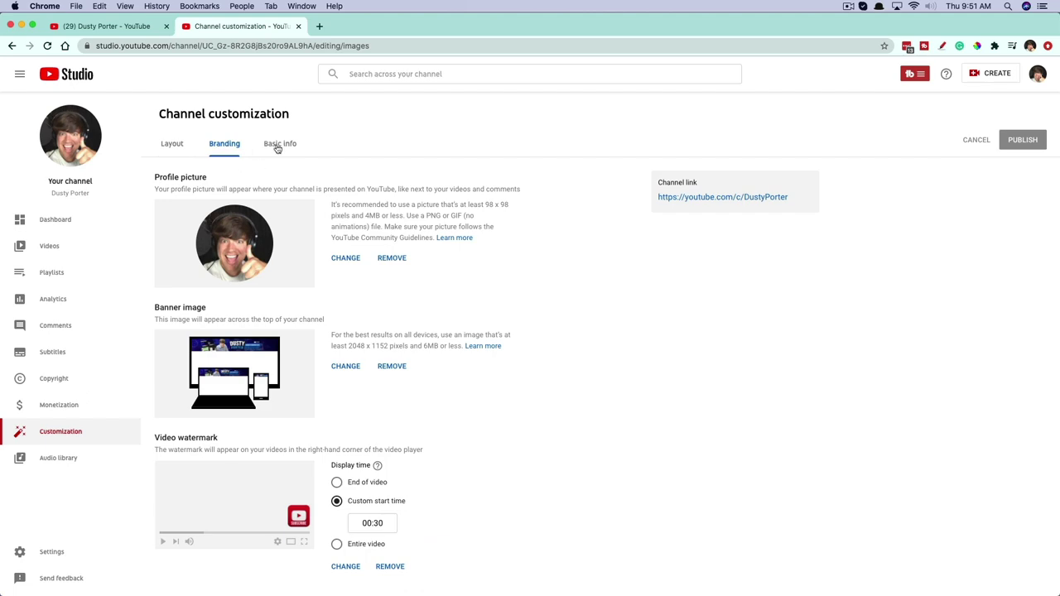
From the Basic info tab, follow the channel link to open the public channel page in a new tab
{"action": "left_click", "coordinate": [277, 146]}
{"action": "scroll", "coordinate": [393, 432], "scroll_direction": "down", "scroll_amount": 4}
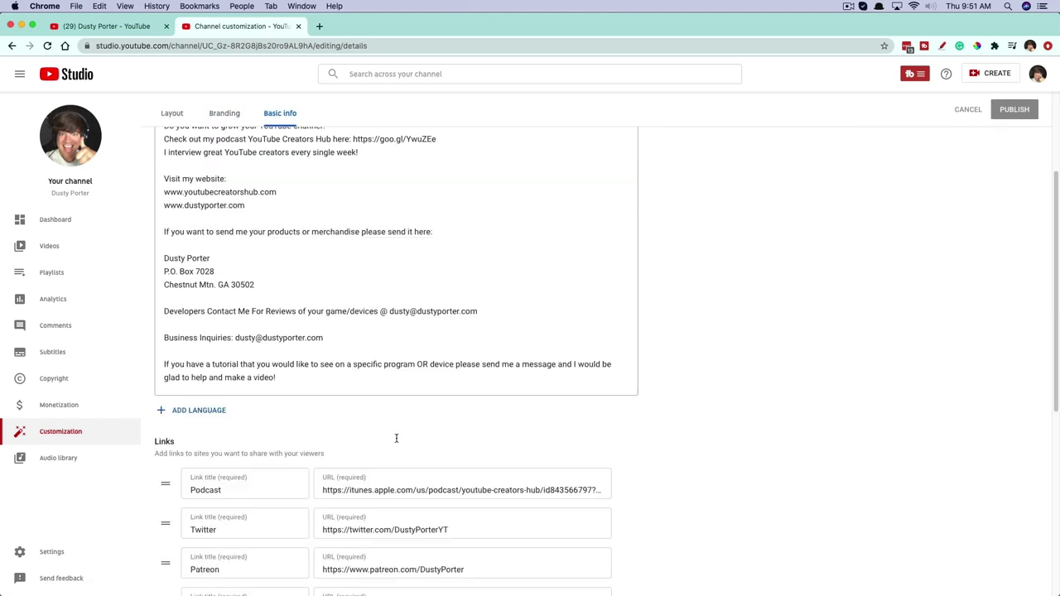
{"action": "scroll", "coordinate": [394, 431], "scroll_direction": "up", "scroll_amount": 4}
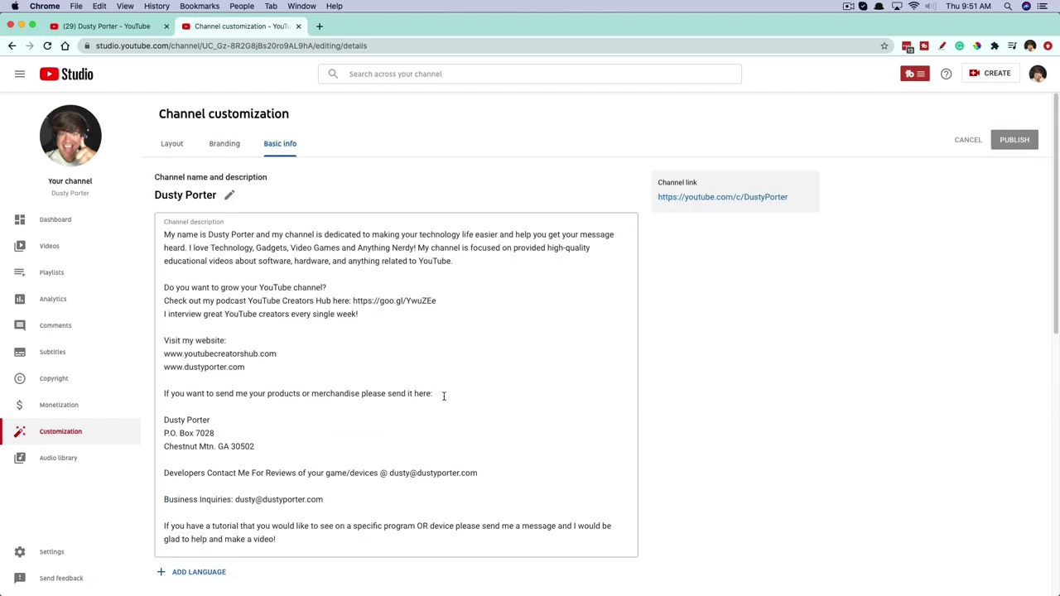
{"action": "left_click", "coordinate": [700, 199]}
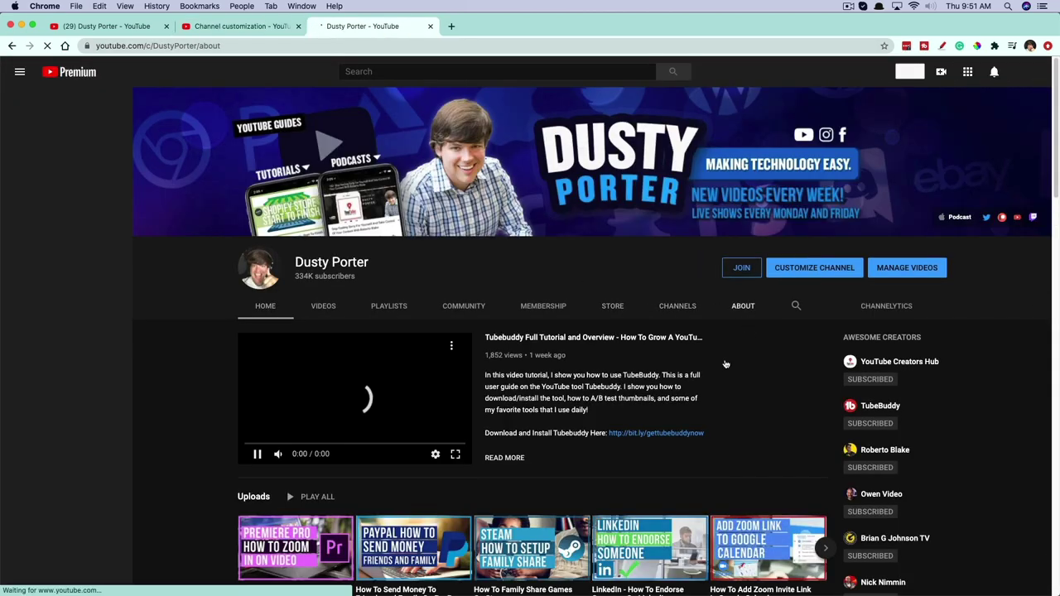
View the channel's public About page and compare it with the Links list in Studio's Basic info
{"action": "left_click", "coordinate": [739, 307]}
{"action": "scroll", "coordinate": [468, 446], "scroll_direction": "down", "scroll_amount": 1}
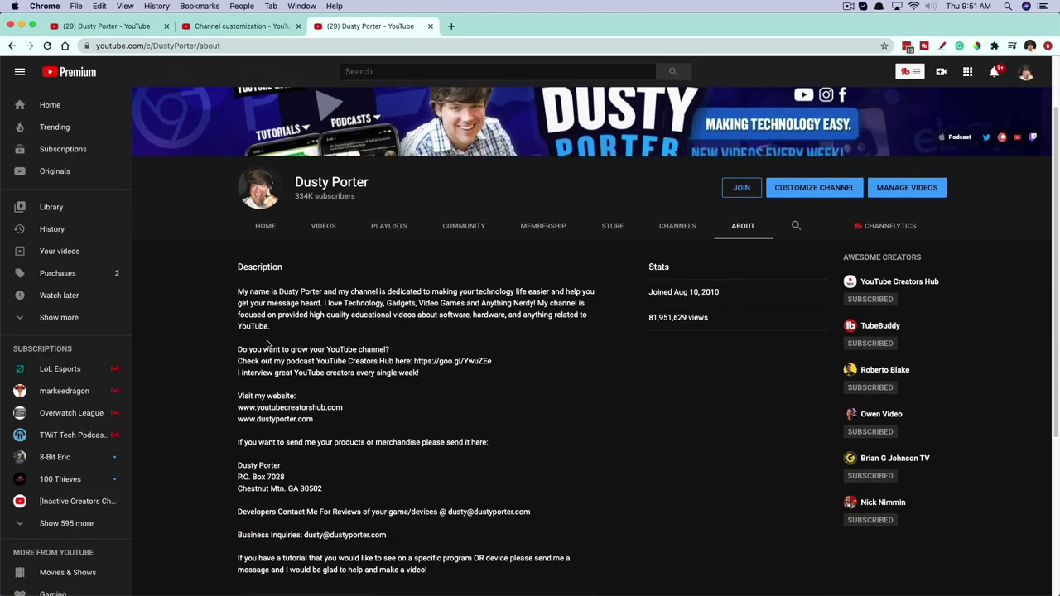
{"action": "left_click", "coordinate": [242, 26]}
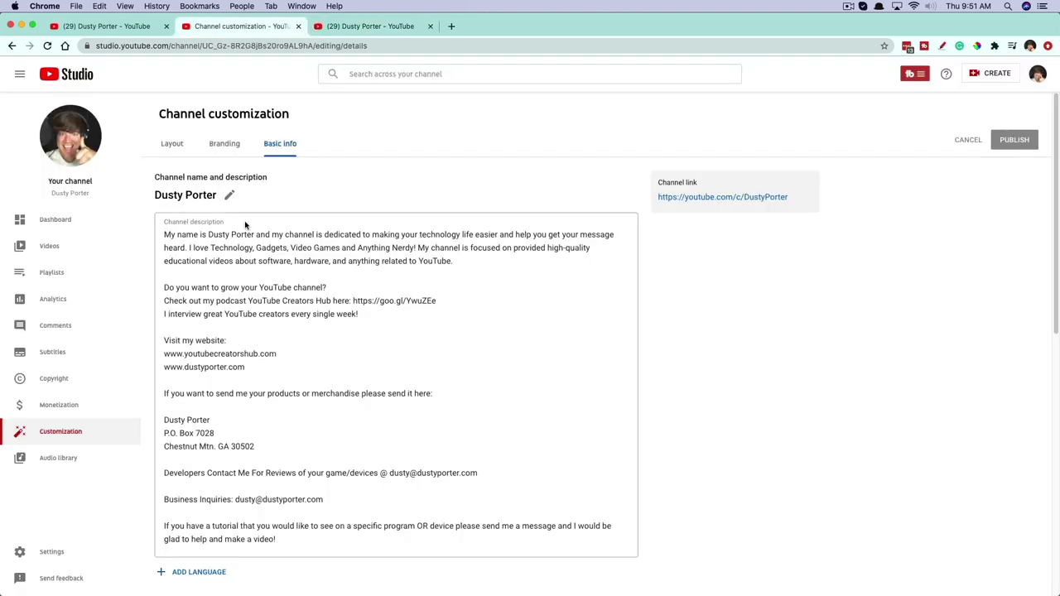
{"action": "scroll", "coordinate": [274, 367], "scroll_direction": "down", "scroll_amount": 4}
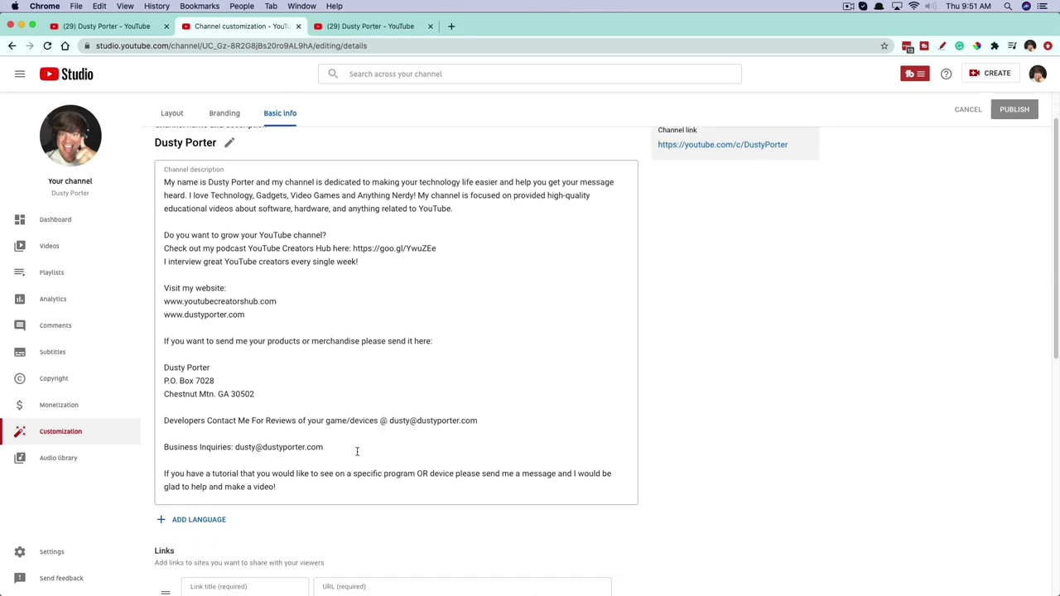
{"action": "scroll", "coordinate": [391, 458], "scroll_direction": "down", "scroll_amount": 5}
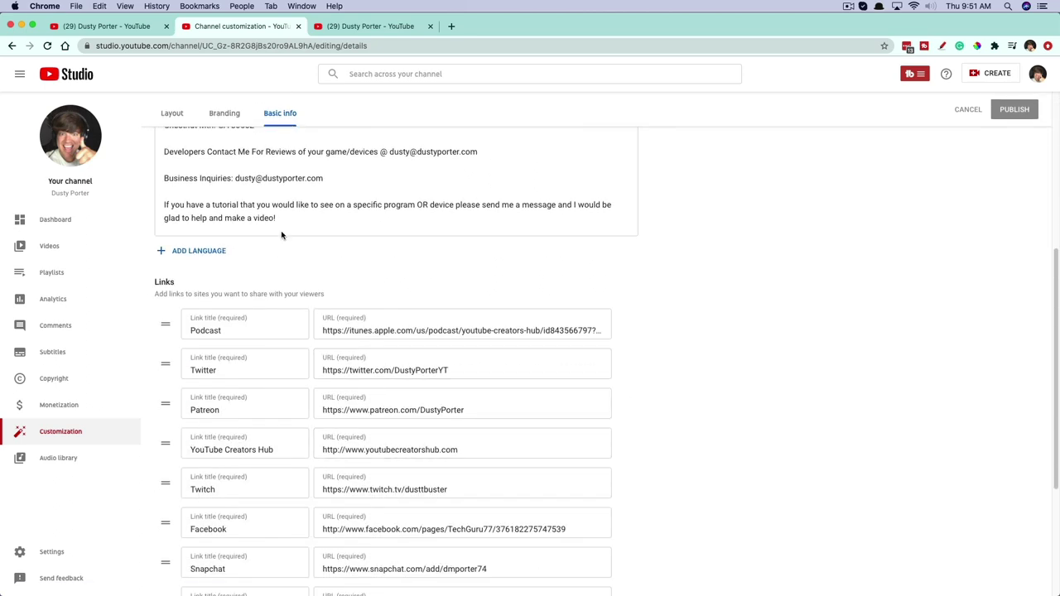
{"action": "scroll", "coordinate": [267, 421], "scroll_direction": "down", "scroll_amount": 1}
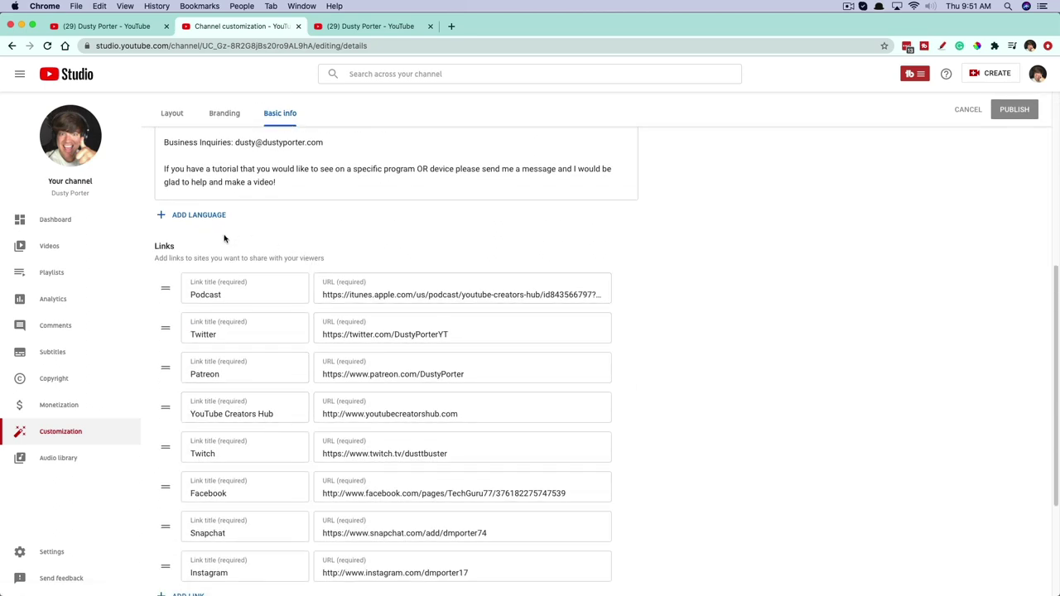
{"action": "scroll", "coordinate": [249, 471], "scroll_direction": "down", "scroll_amount": 1}
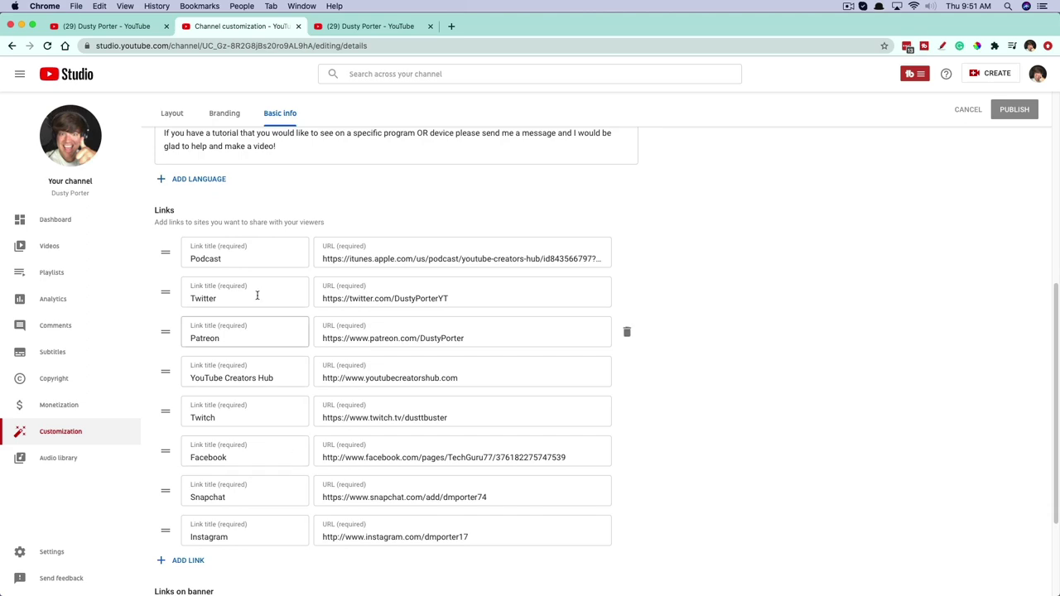
{"action": "scroll", "coordinate": [256, 336], "scroll_direction": "up", "scroll_amount": 1}
{"action": "left_click", "coordinate": [371, 26]}
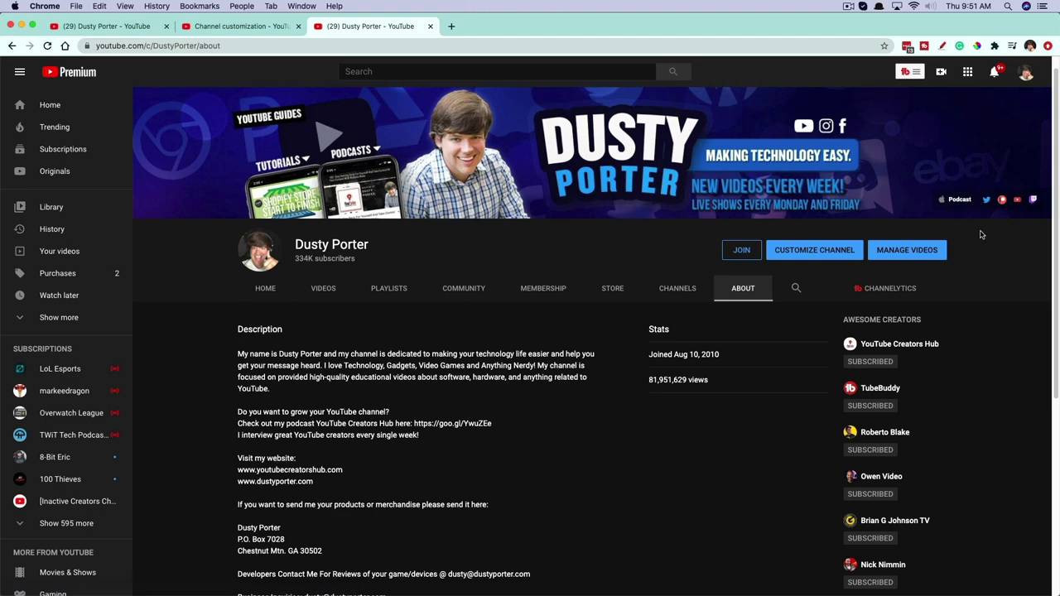
Compare Studio's Basic info links against the public About page's Links section
{"action": "left_click", "coordinate": [248, 32]}
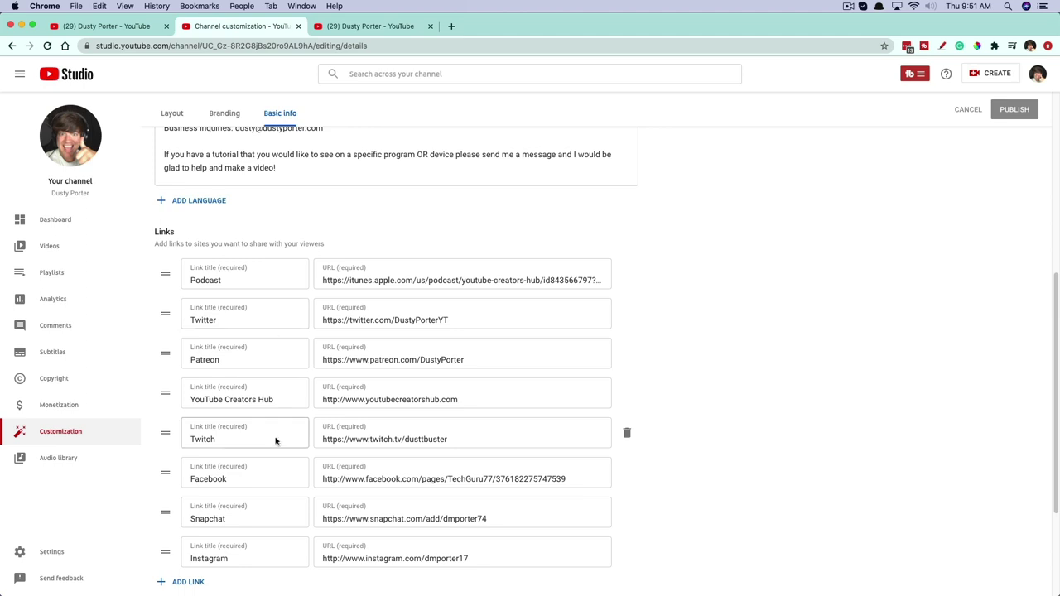
{"action": "scroll", "coordinate": [291, 400], "scroll_direction": "down", "scroll_amount": 1}
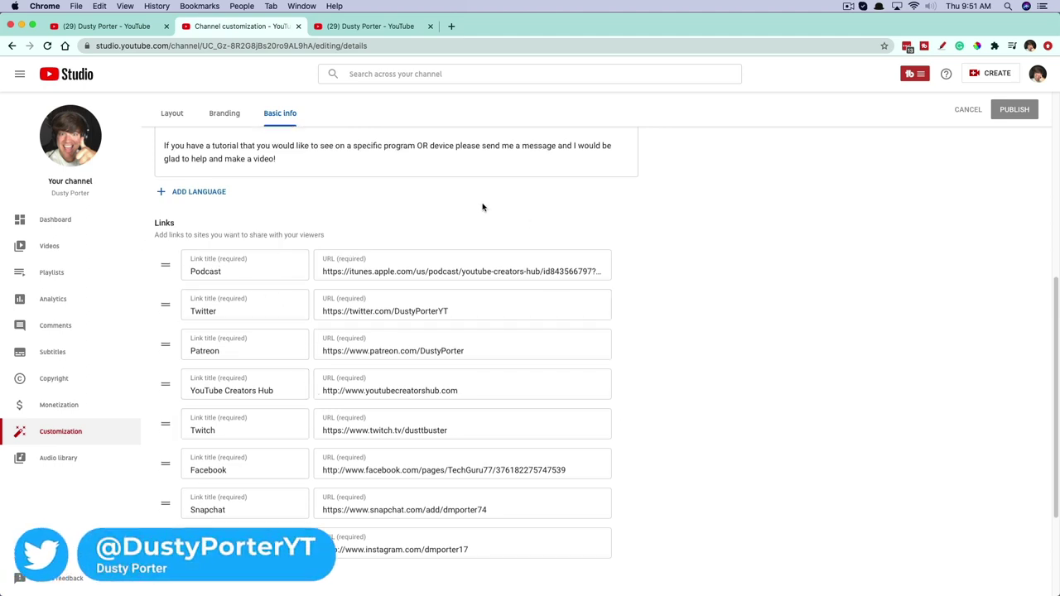
{"action": "left_click", "coordinate": [339, 26]}
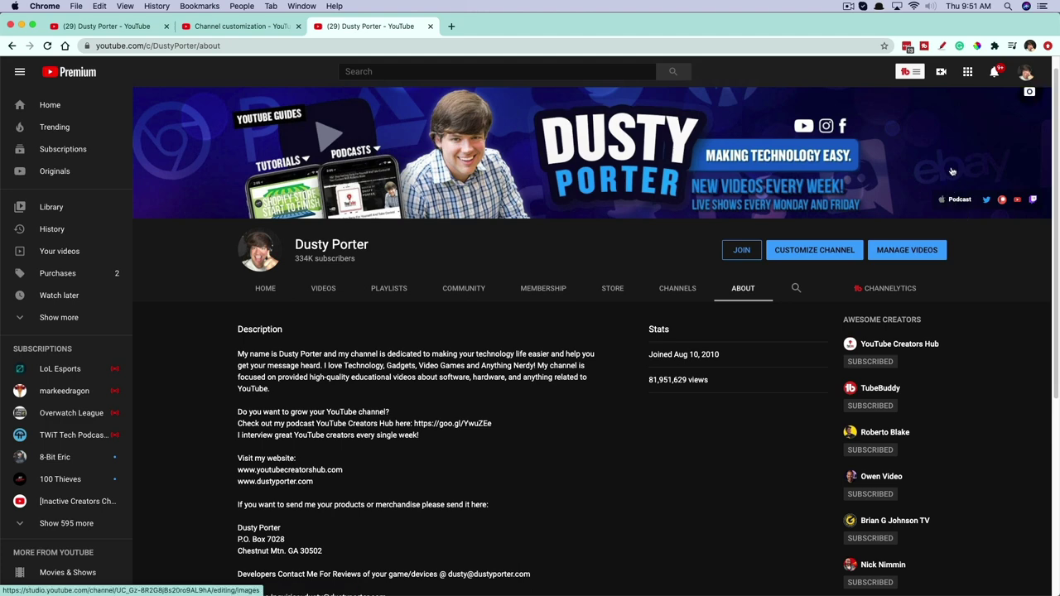
{"action": "left_click", "coordinate": [241, 26]}
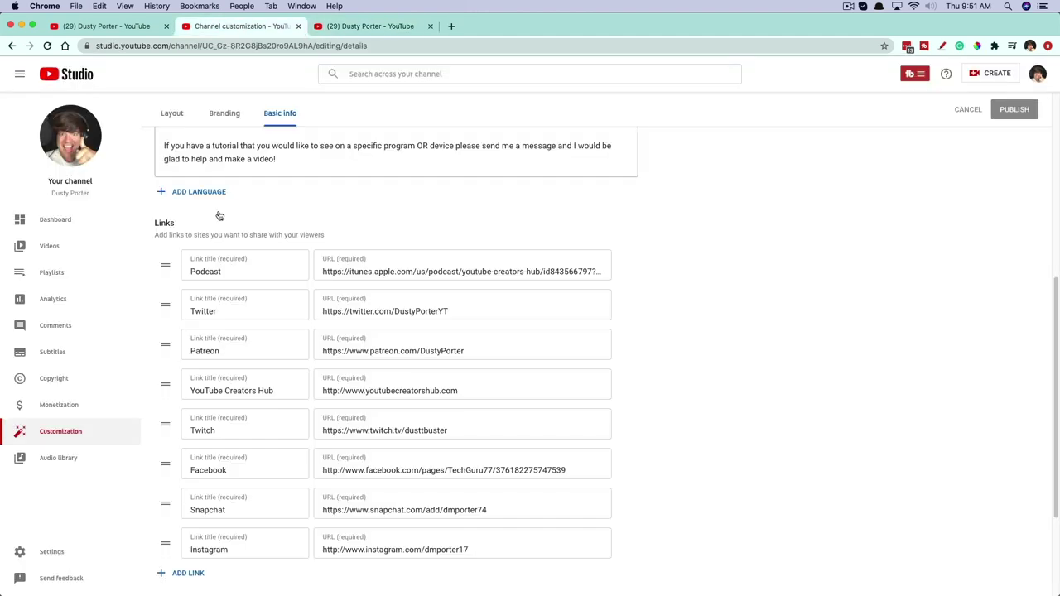
{"action": "scroll", "coordinate": [255, 354], "scroll_direction": "down", "scroll_amount": 2}
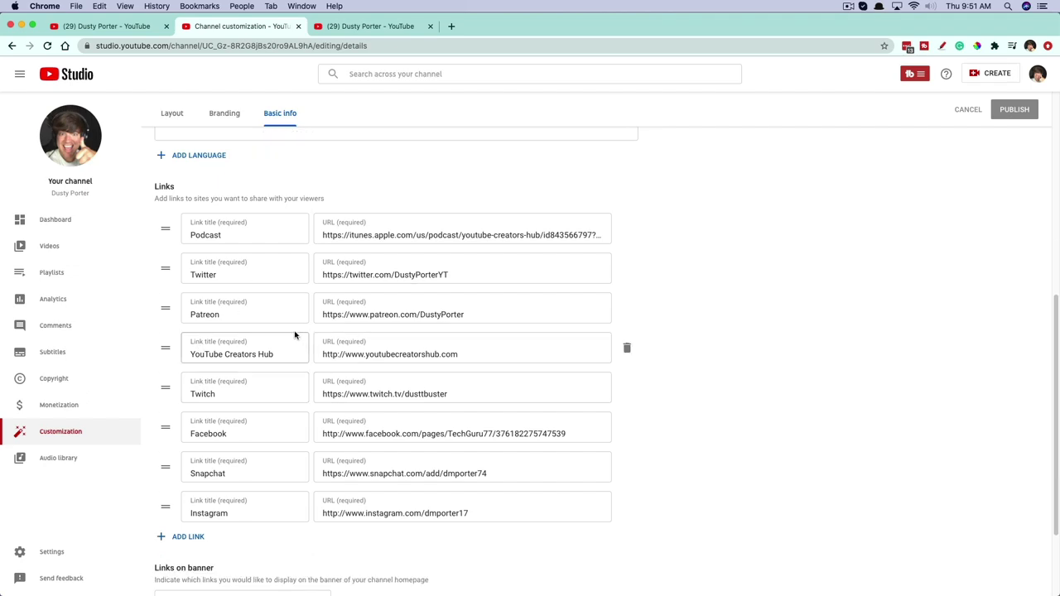
{"action": "scroll", "coordinate": [296, 336], "scroll_direction": "down", "scroll_amount": 3}
{"action": "scroll", "coordinate": [298, 336], "scroll_direction": "up", "scroll_amount": 5}
{"action": "left_click", "coordinate": [358, 25]}
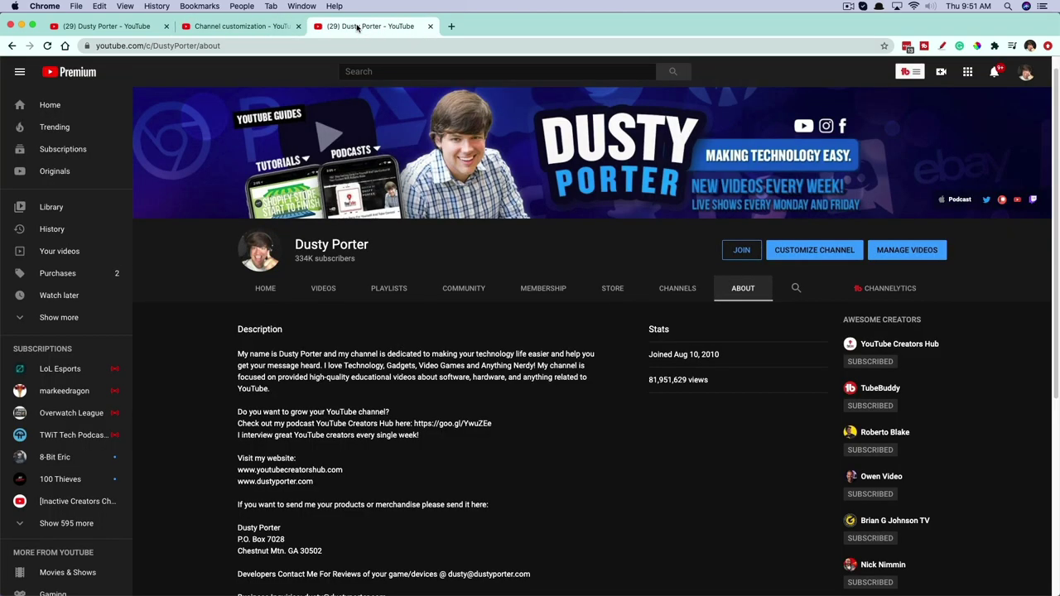
Recheck the remaining Studio links and confirm the About page lists the same eight, Podcast through Instagram
{"action": "left_click", "coordinate": [240, 26]}
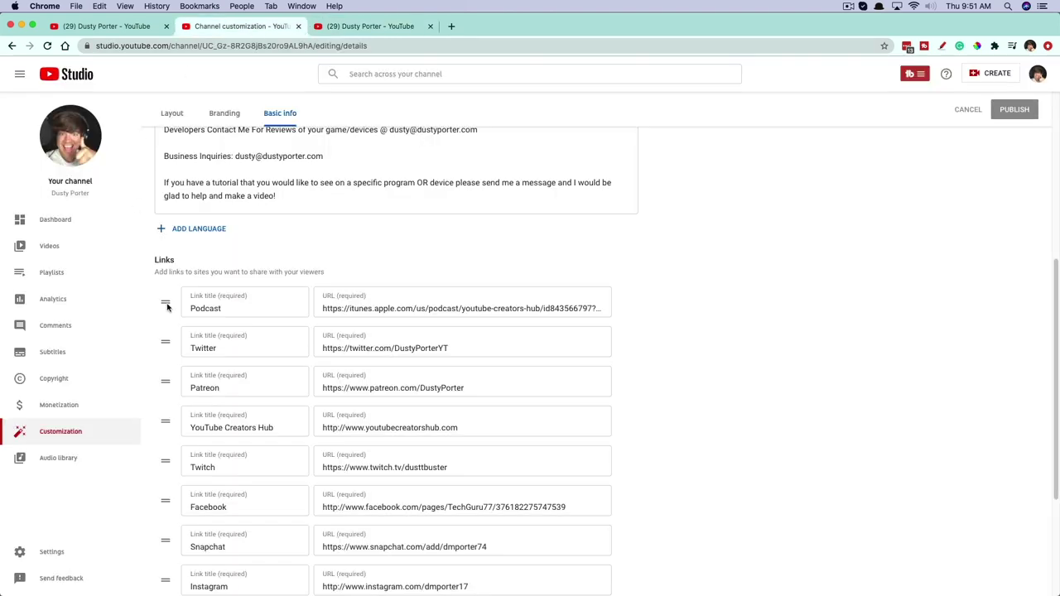
{"action": "scroll", "coordinate": [403, 403], "scroll_direction": "down", "scroll_amount": 2}
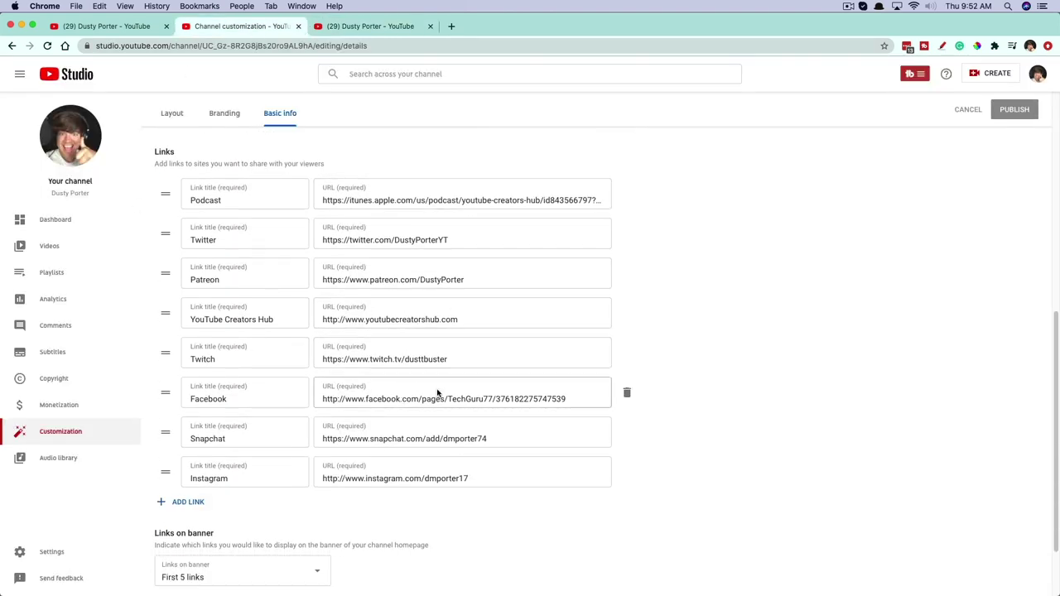
{"action": "scroll", "coordinate": [438, 395], "scroll_direction": "down", "scroll_amount": 2}
{"action": "scroll", "coordinate": [437, 387], "scroll_direction": "up", "scroll_amount": 2}
{"action": "left_click", "coordinate": [371, 25]}
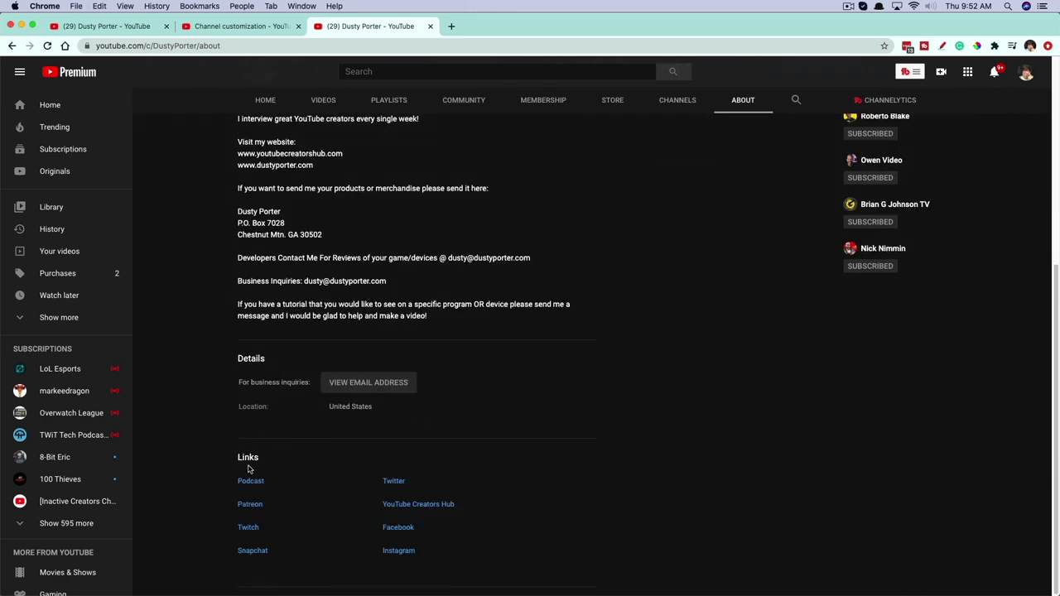
Keep the Links on banner setting at First 5 links
{"action": "left_click", "coordinate": [238, 26]}
{"action": "scroll", "coordinate": [362, 464], "scroll_direction": "down", "scroll_amount": 1}
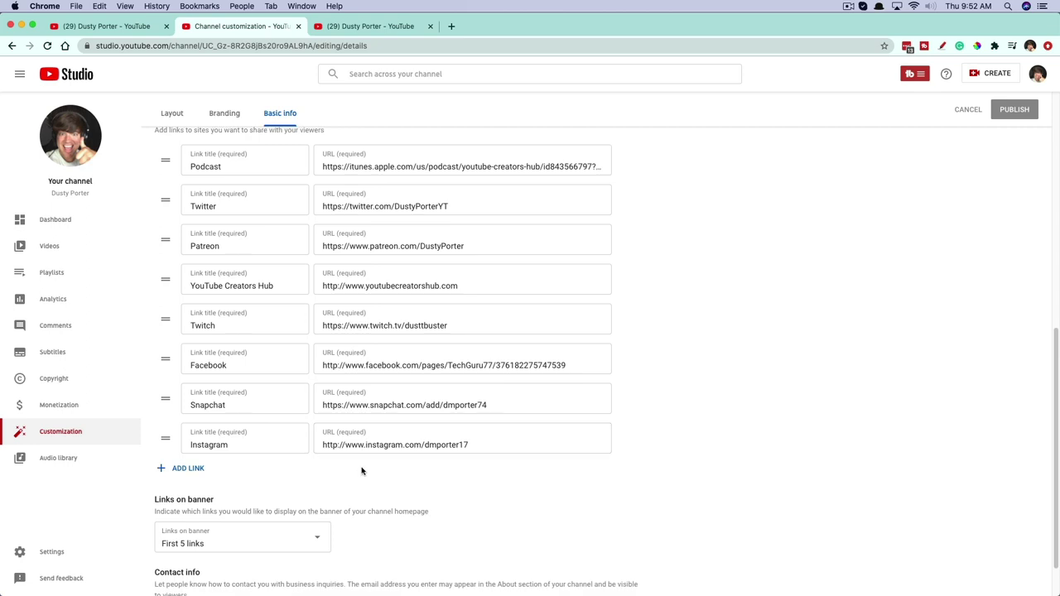
{"action": "scroll", "coordinate": [362, 468], "scroll_direction": "down", "scroll_amount": 1}
{"action": "left_click", "coordinate": [232, 491]}
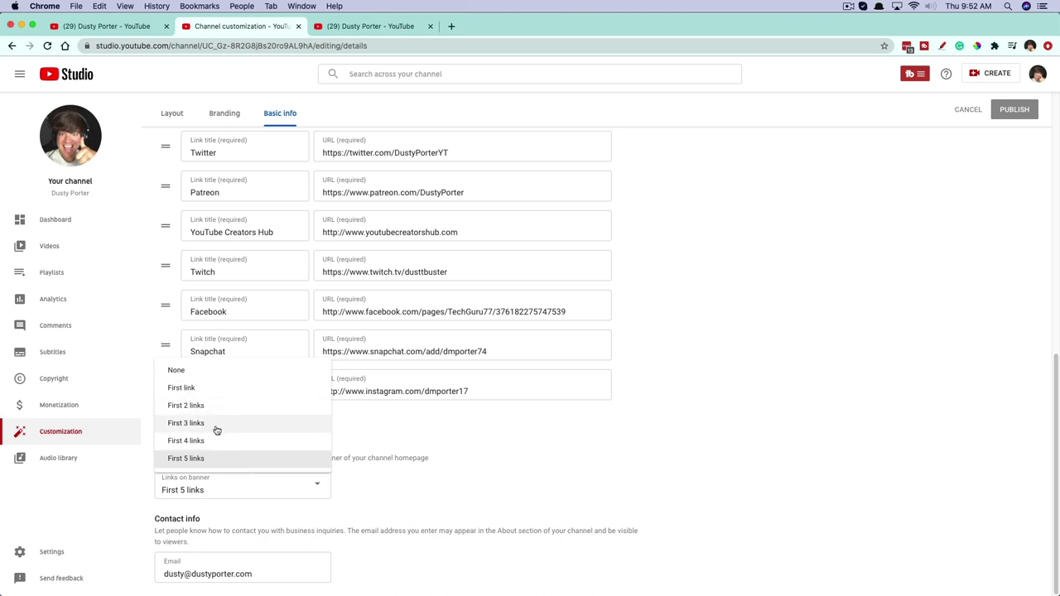
{"action": "left_click", "coordinate": [426, 497]}
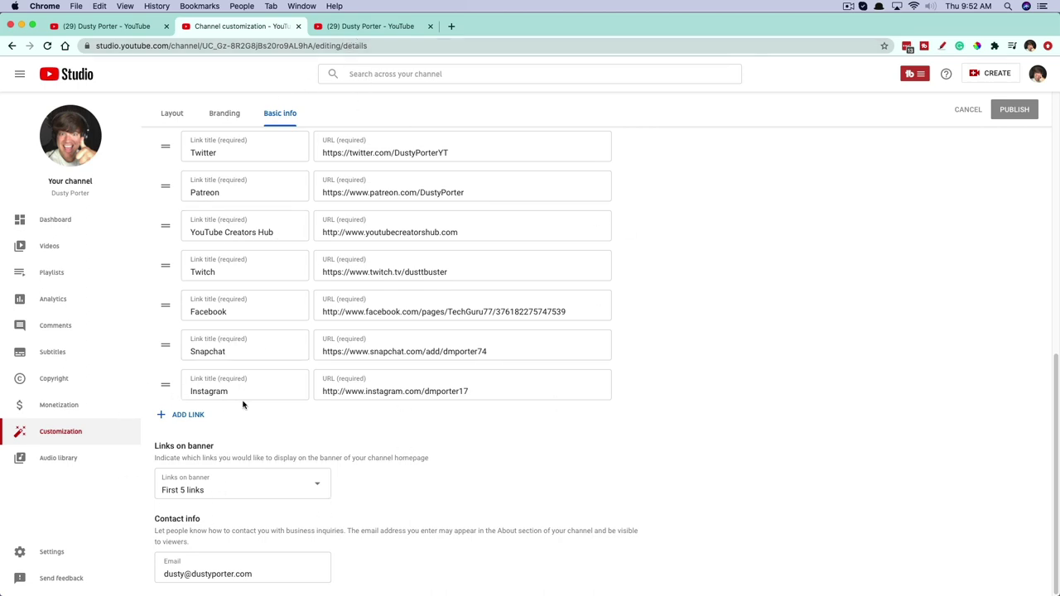
Check the public About page, reveal the business inquiries email, then return to Studio's name and description
{"action": "left_click", "coordinate": [365, 27]}
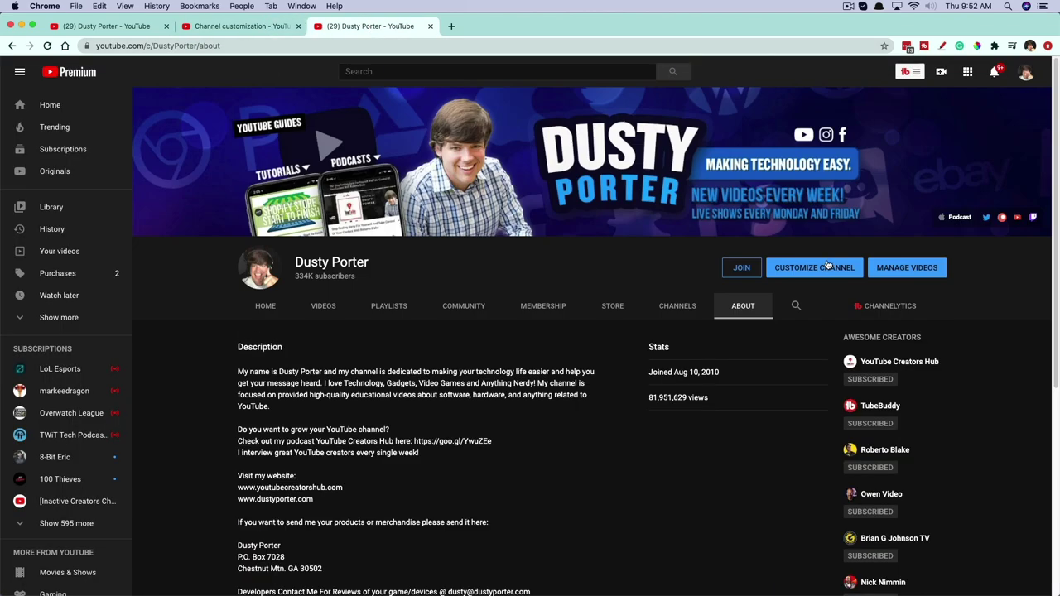
{"action": "left_click", "coordinate": [266, 29]}
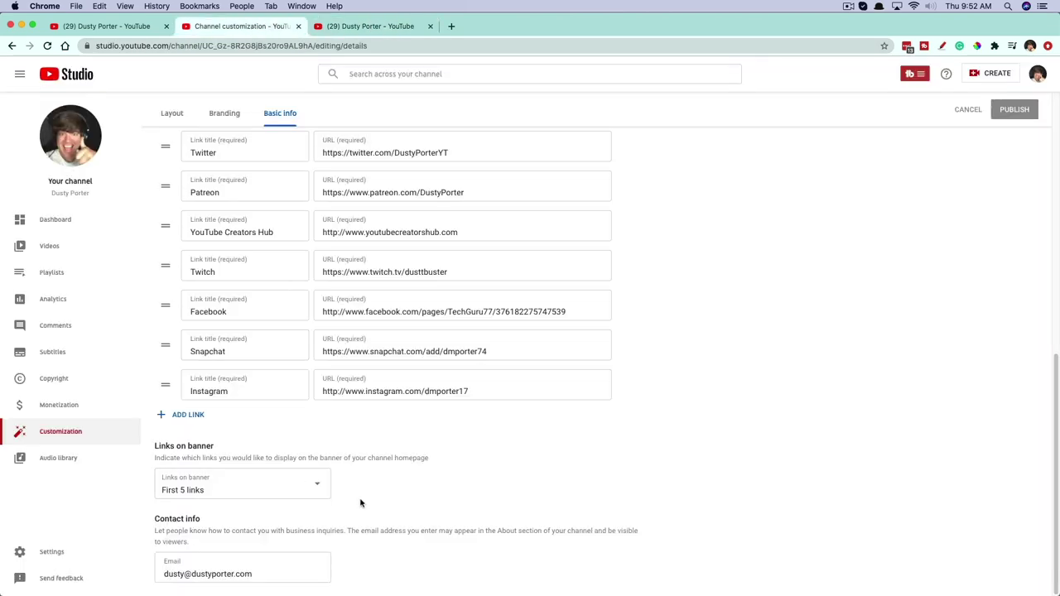
{"action": "left_click", "coordinate": [357, 29]}
{"action": "scroll", "coordinate": [266, 475], "scroll_direction": "down", "scroll_amount": 5}
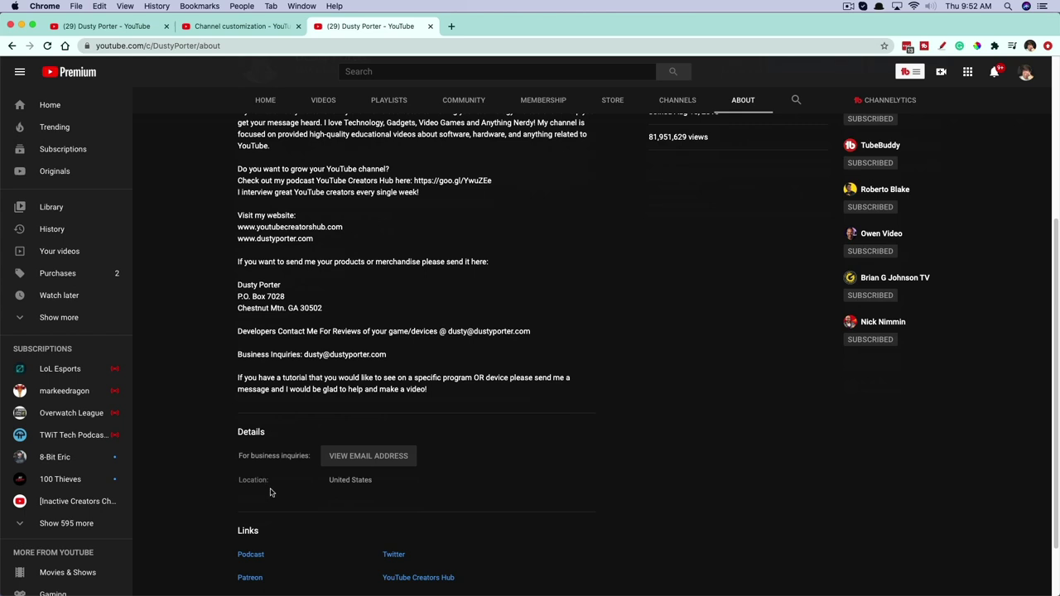
{"action": "left_click", "coordinate": [351, 458]}
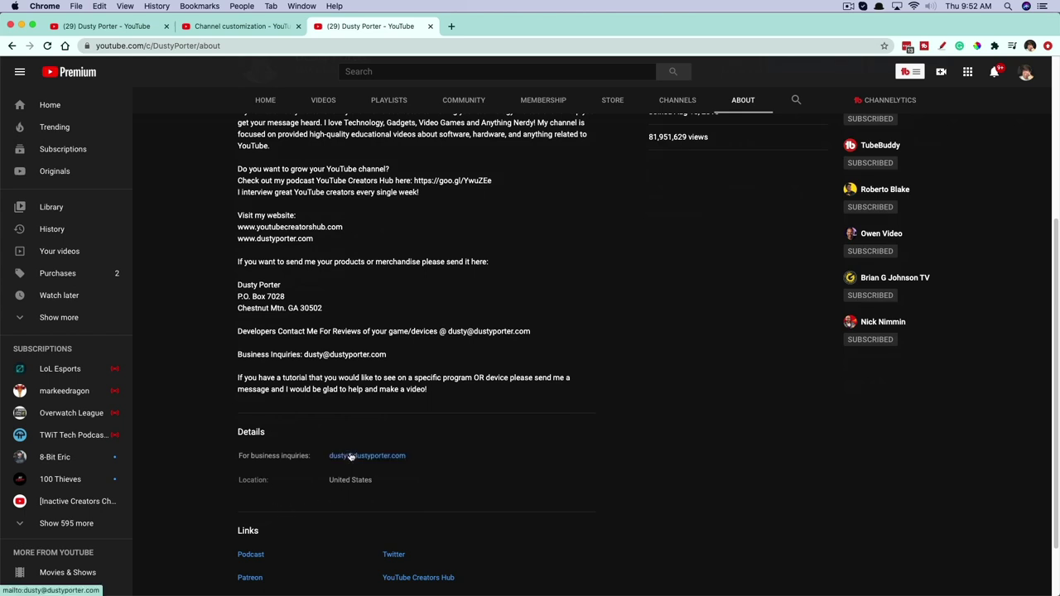
{"action": "left_click", "coordinate": [263, 30]}
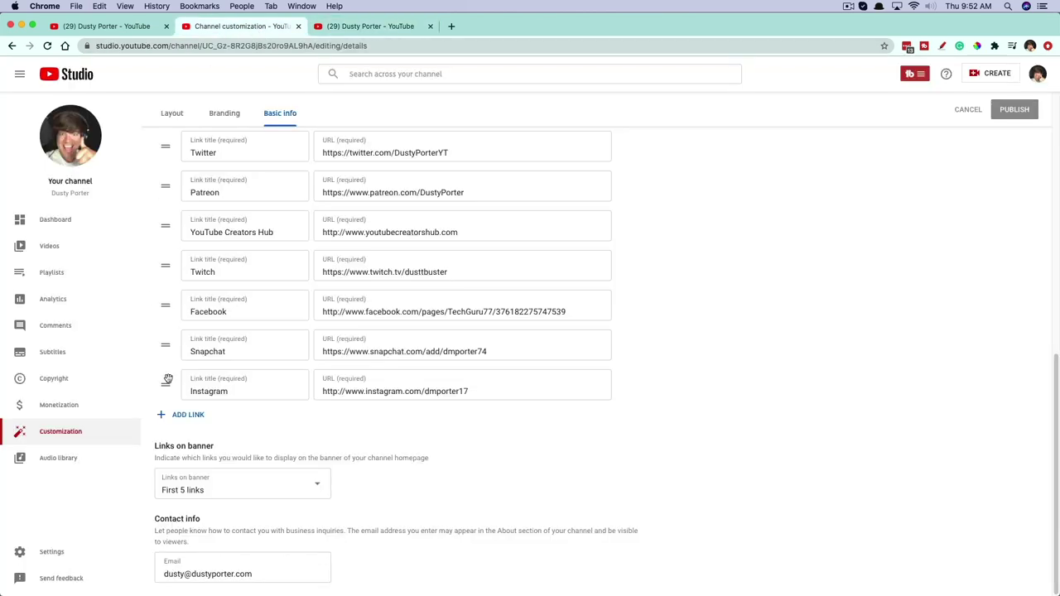
{"action": "scroll", "coordinate": [251, 489], "scroll_direction": "up", "scroll_amount": 5}
{"action": "scroll", "coordinate": [255, 487], "scroll_direction": "up", "scroll_amount": 3}
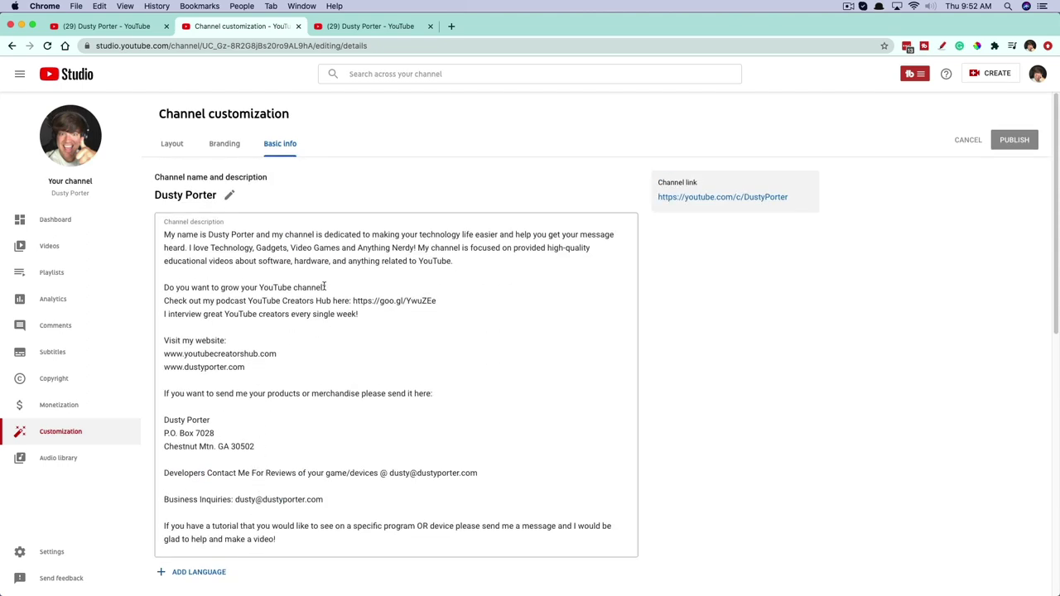
Open the channel name Dusty Porter for editing, leave it unchanged, and return to Branding
{"action": "left_click", "coordinate": [229, 197]}
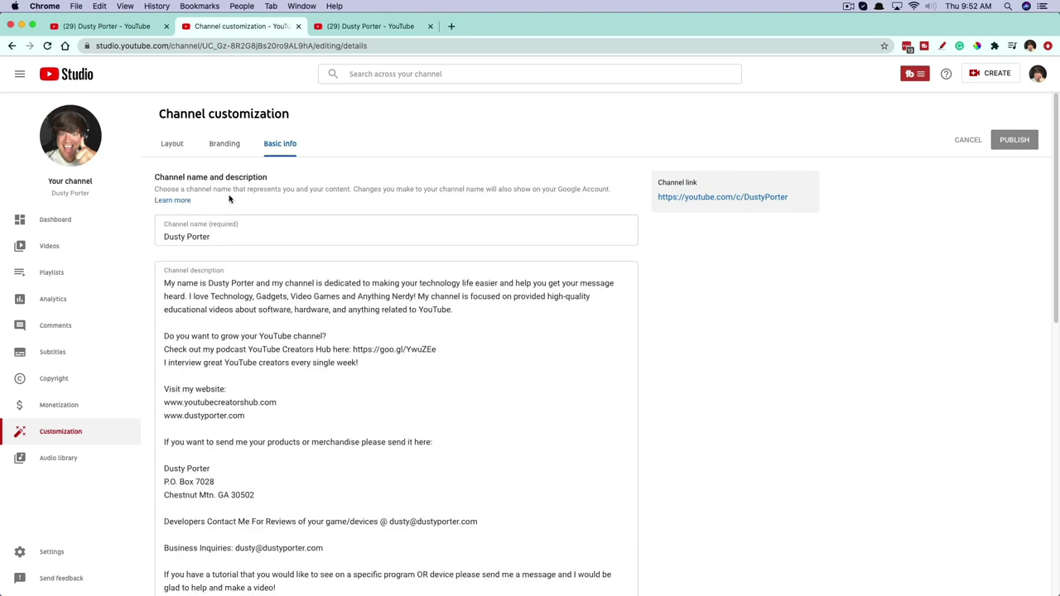
{"action": "left_click_drag", "start_coordinate": [219, 238], "coordinate": [152, 239]}
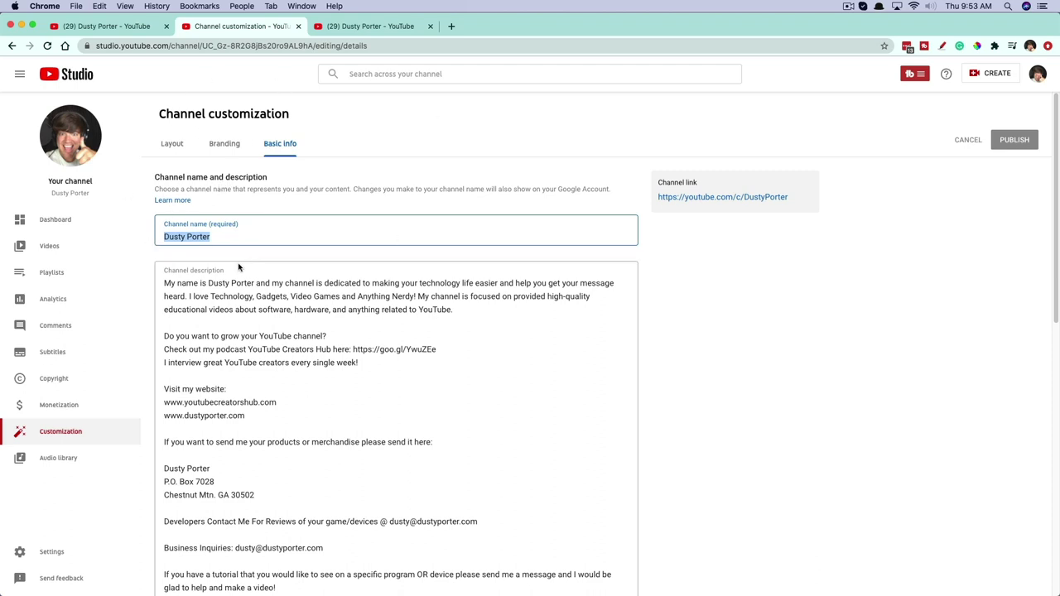
{"action": "left_click", "coordinate": [457, 139]}
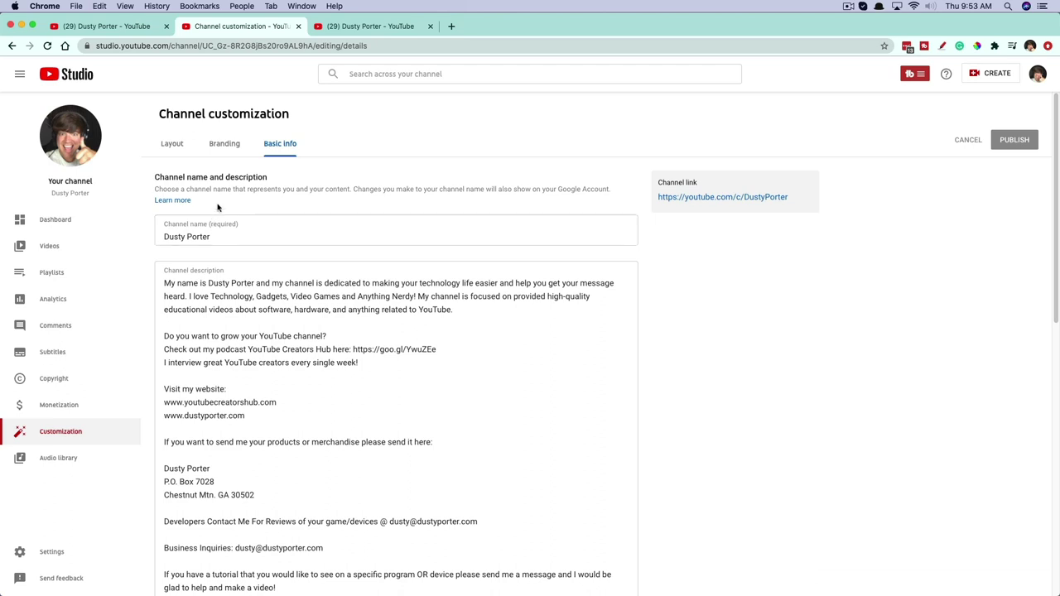
{"action": "left_click", "coordinate": [229, 144]}
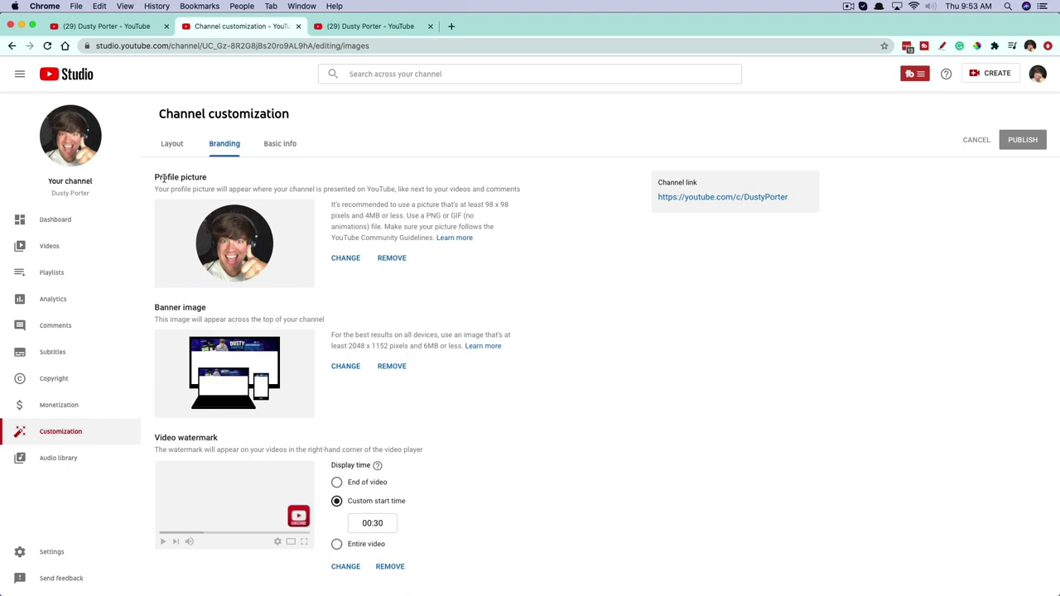
Compare the public channel's banner and profile picture with the images in Studio's Branding section
{"action": "left_click", "coordinate": [370, 26]}
{"action": "scroll", "coordinate": [378, 407], "scroll_direction": "up", "scroll_amount": 1}
{"action": "scroll", "coordinate": [378, 407], "scroll_direction": "up", "scroll_amount": 3}
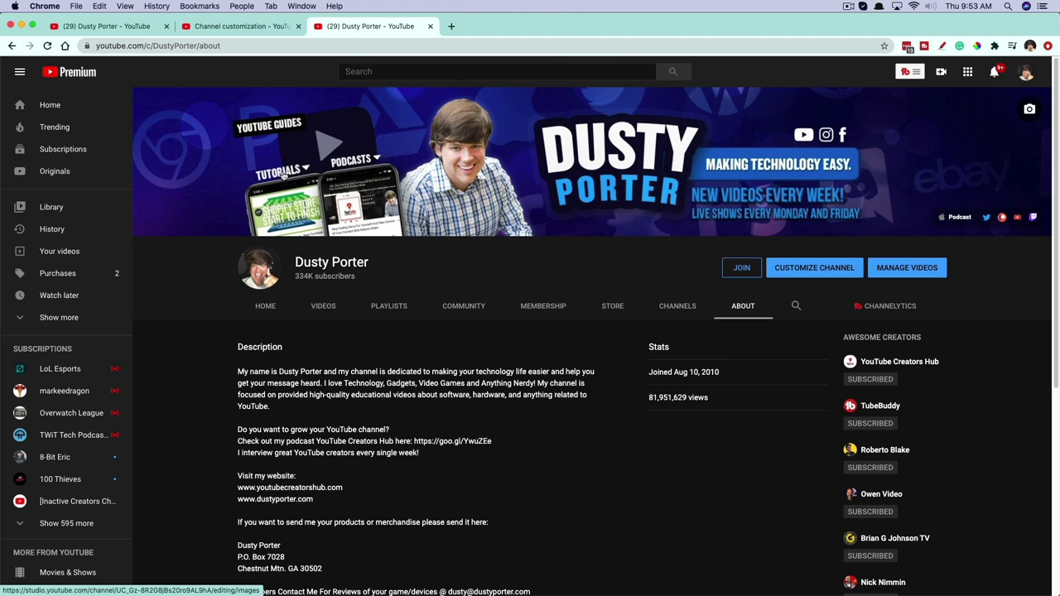
{"action": "left_click", "coordinate": [249, 28]}
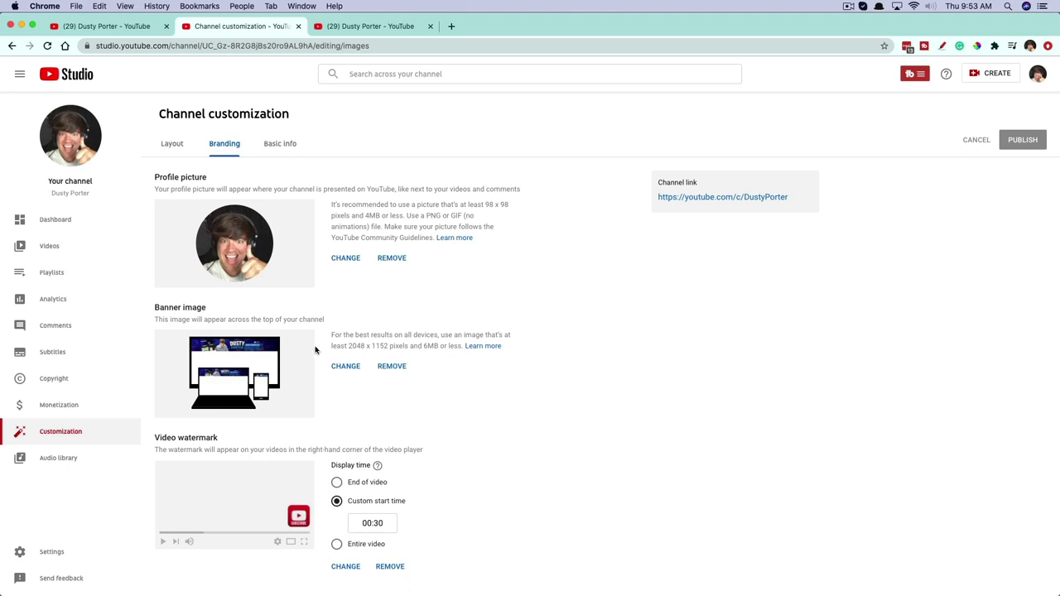
{"action": "left_click", "coordinate": [364, 27]}
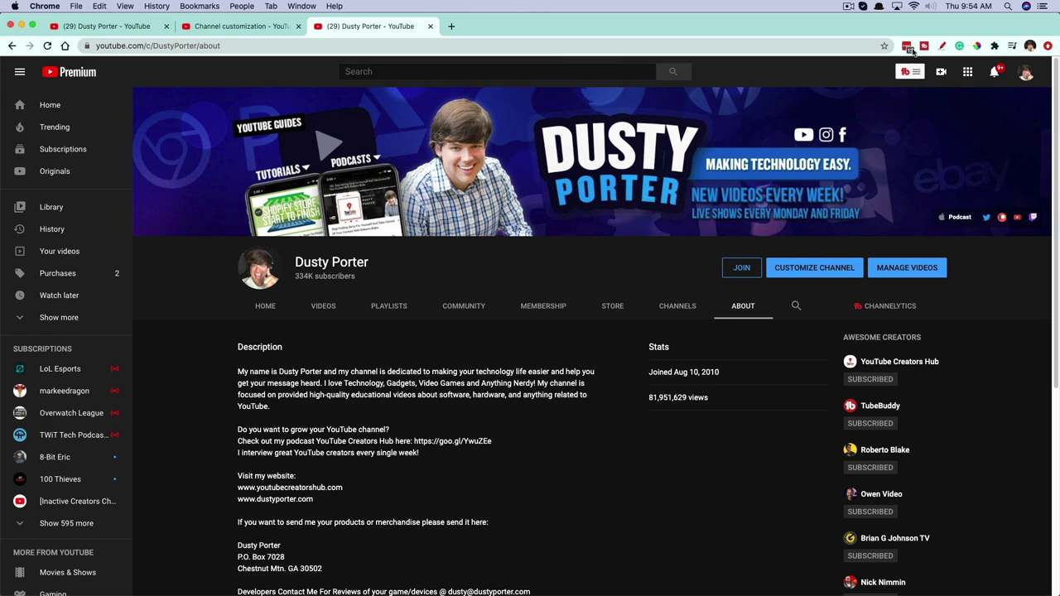
{"action": "left_click", "coordinate": [942, 45]}
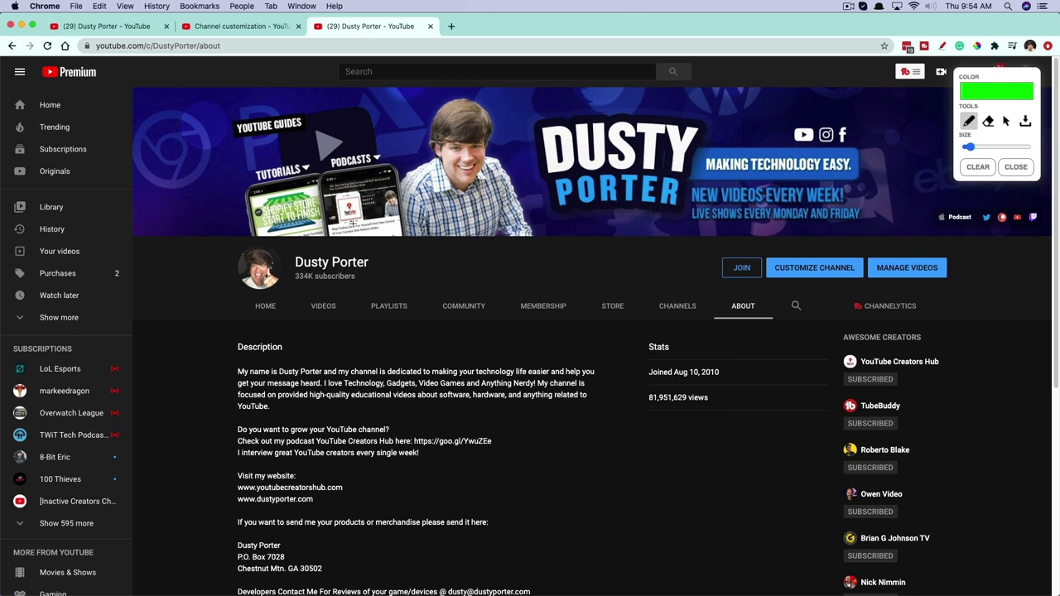
{"action": "left_click_drag", "start_coordinate": [374, 85], "coordinate": [367, 216]}
{"action": "left_click_drag", "start_coordinate": [862, 84], "coordinate": [867, 245]}
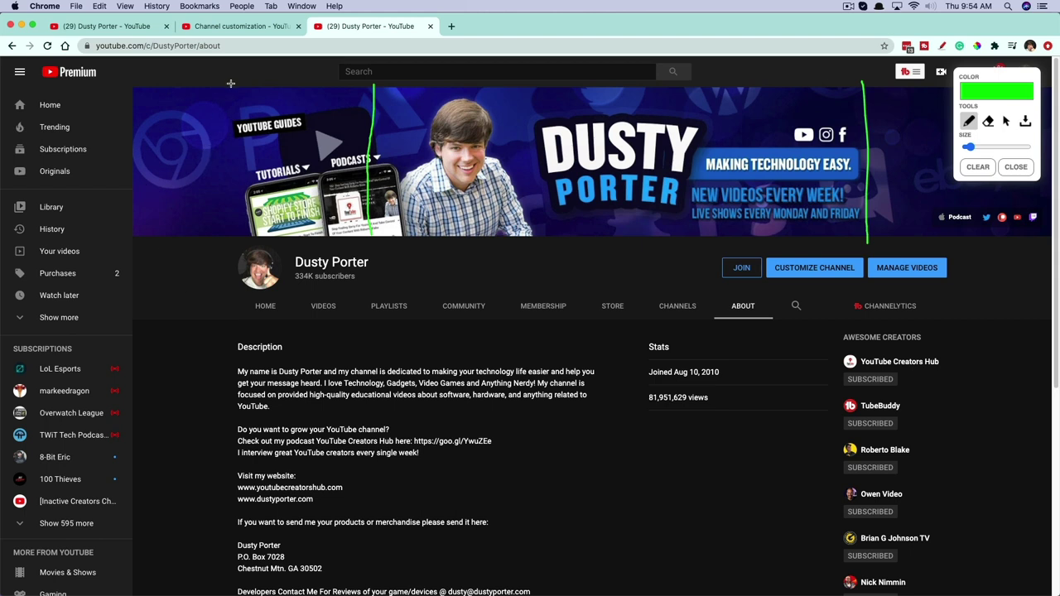
{"action": "left_click", "coordinate": [1015, 167]}
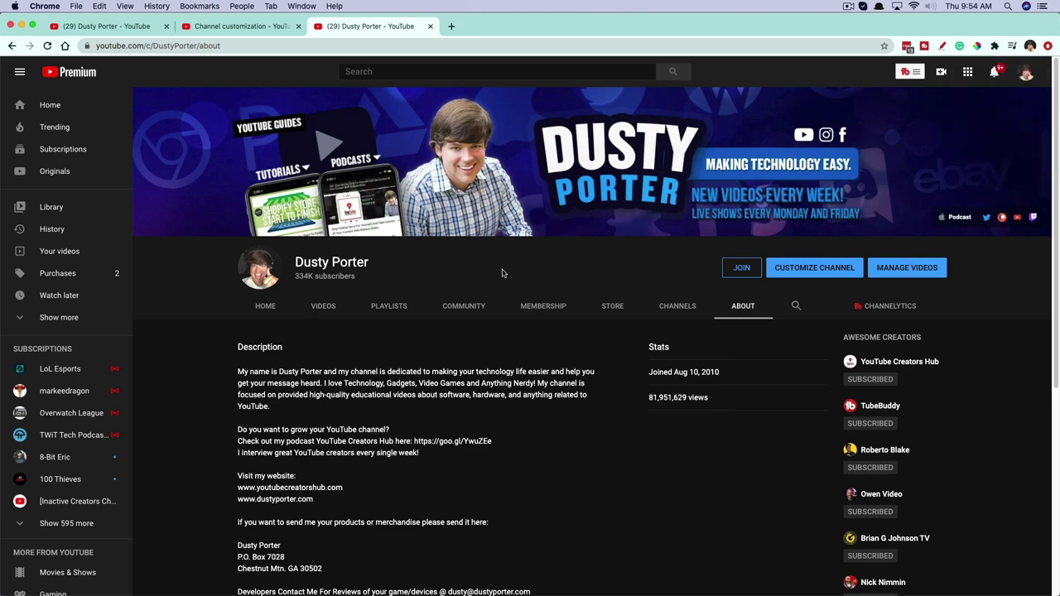
From Google's 'YouTube Banner Image Template' results, open Canva's YouTube Channel Art Templates page
{"action": "left_click", "coordinate": [242, 27]}
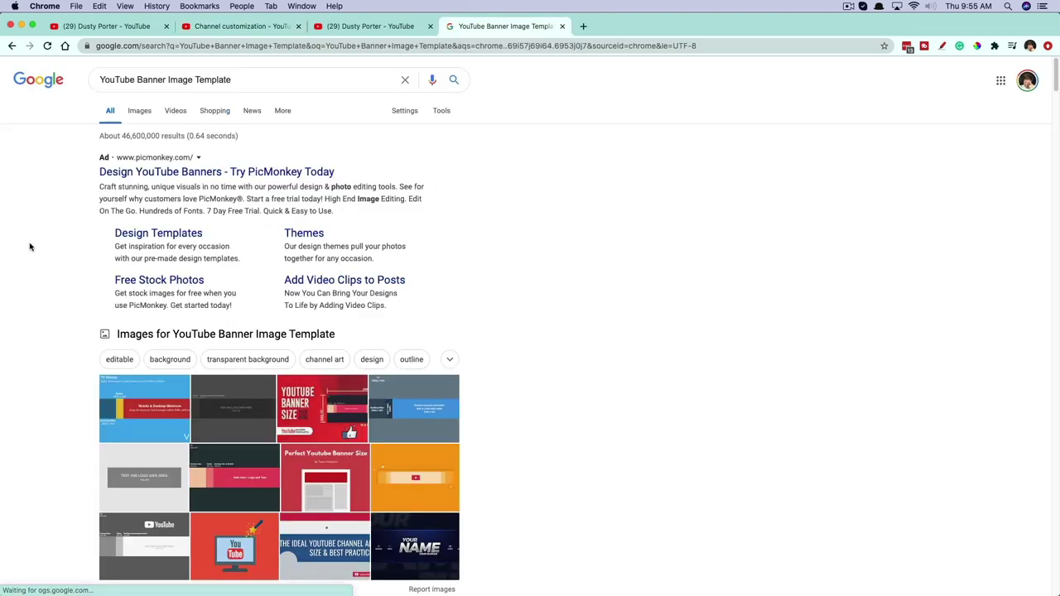
{"action": "scroll", "coordinate": [74, 256], "scroll_direction": "down", "scroll_amount": 5}
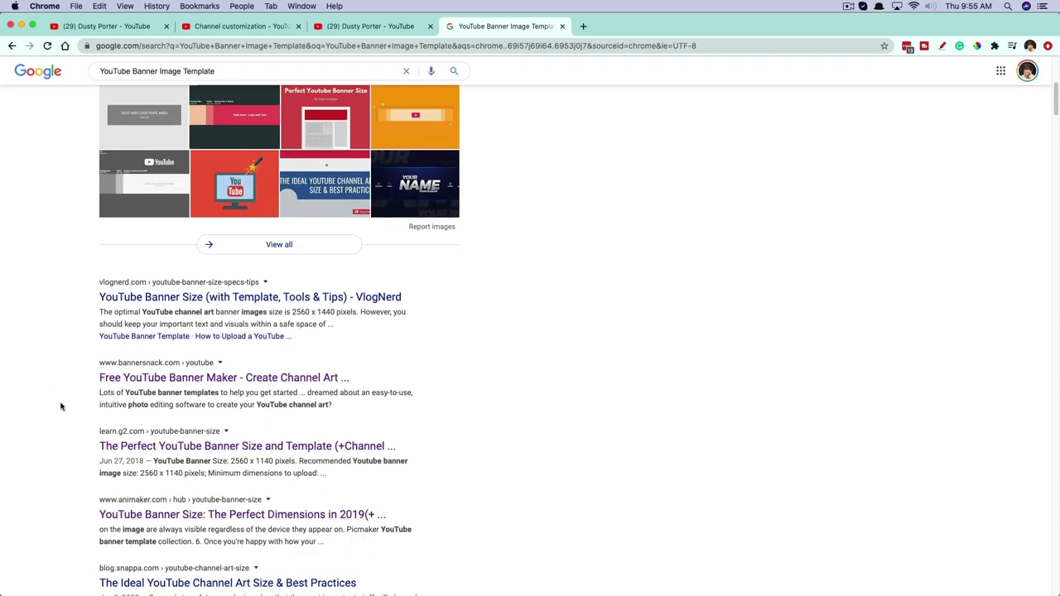
{"action": "scroll", "coordinate": [69, 407], "scroll_direction": "down", "scroll_amount": 1}
{"action": "scroll", "coordinate": [70, 408], "scroll_direction": "down", "scroll_amount": 4}
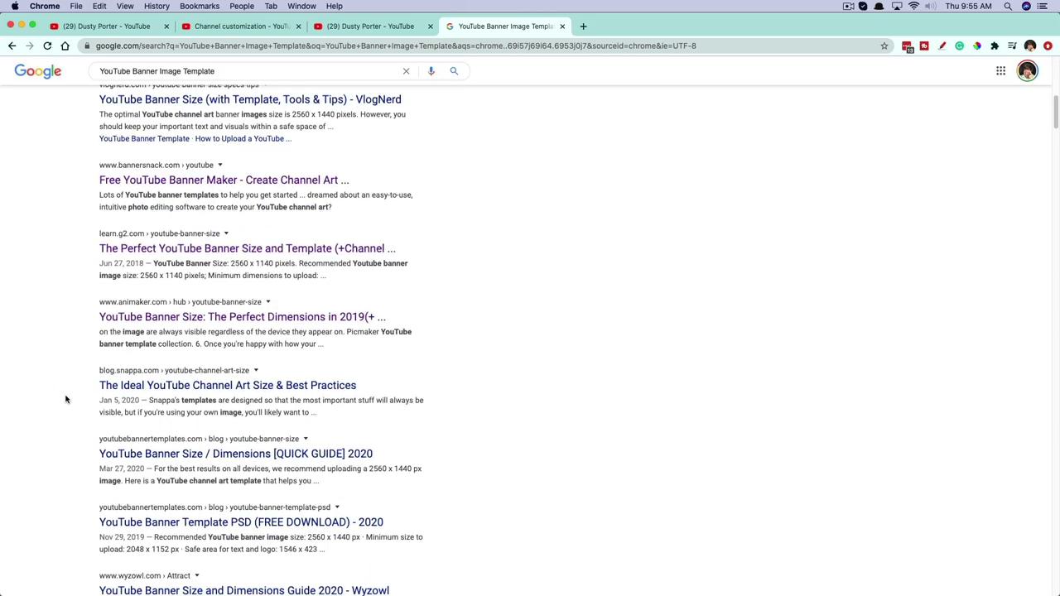
{"action": "scroll", "coordinate": [66, 399], "scroll_direction": "down", "scroll_amount": 3}
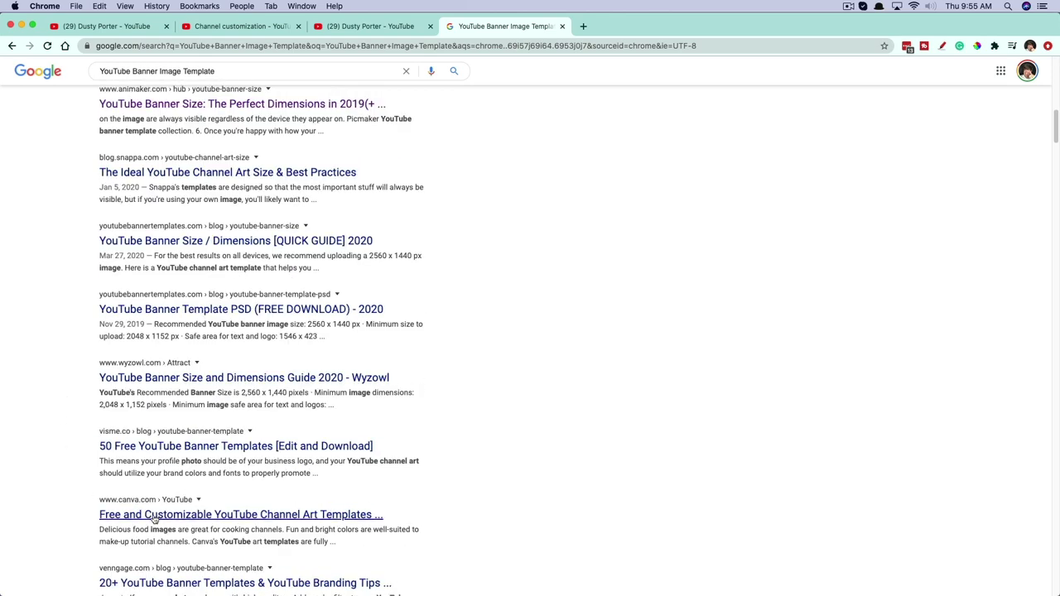
{"action": "left_click", "coordinate": [270, 522]}
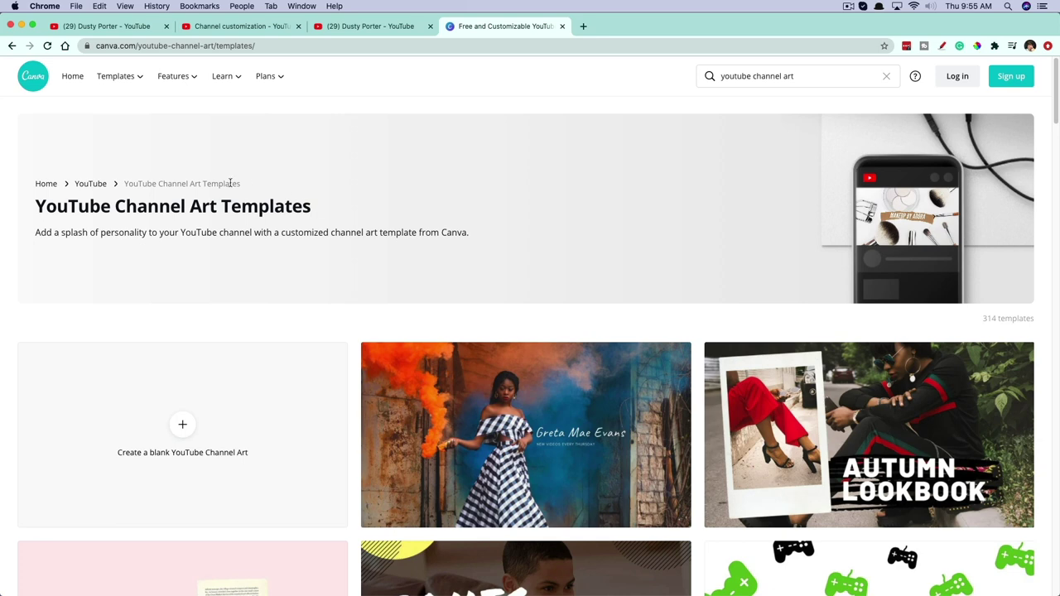
Start a blank Canva YouTube Channel Art design, then go back to the Google banner-template results
{"action": "scroll", "coordinate": [505, 291], "scroll_direction": "down", "scroll_amount": 1}
{"action": "left_click", "coordinate": [202, 371]}
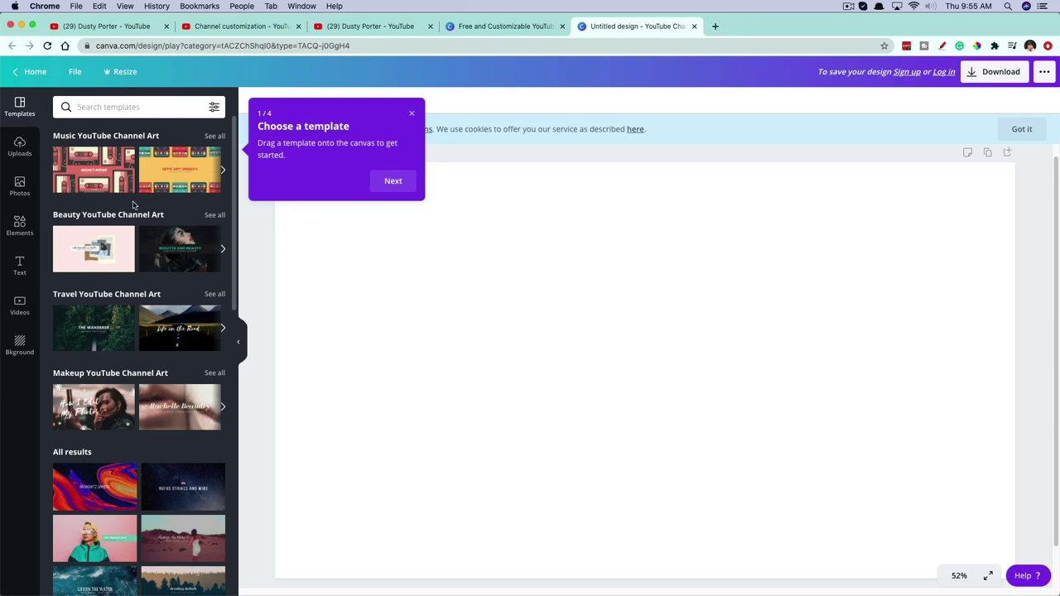
{"action": "left_click", "coordinate": [505, 26]}
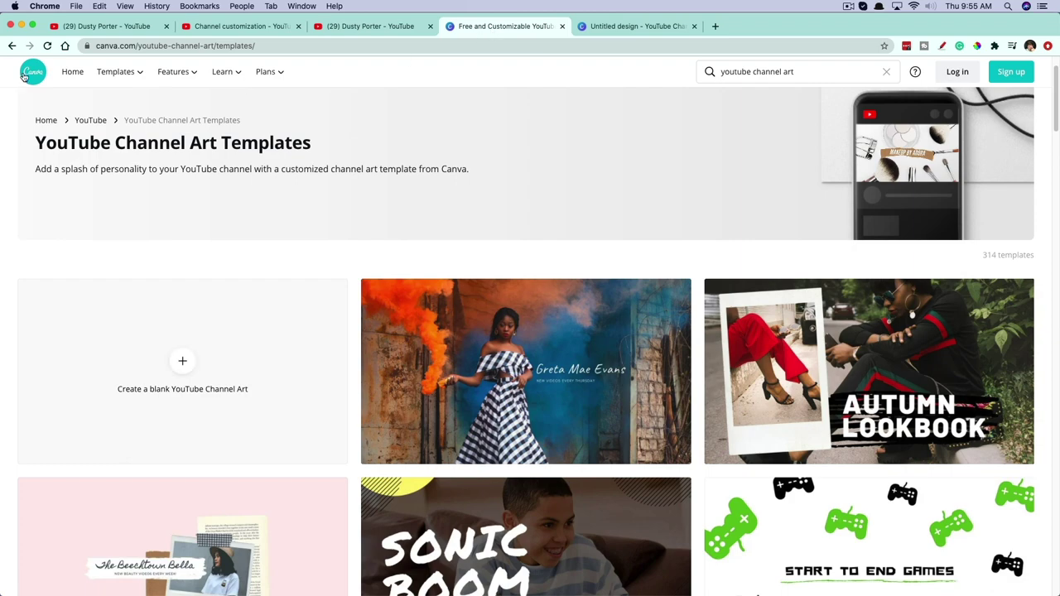
{"action": "left_click", "coordinate": [11, 45]}
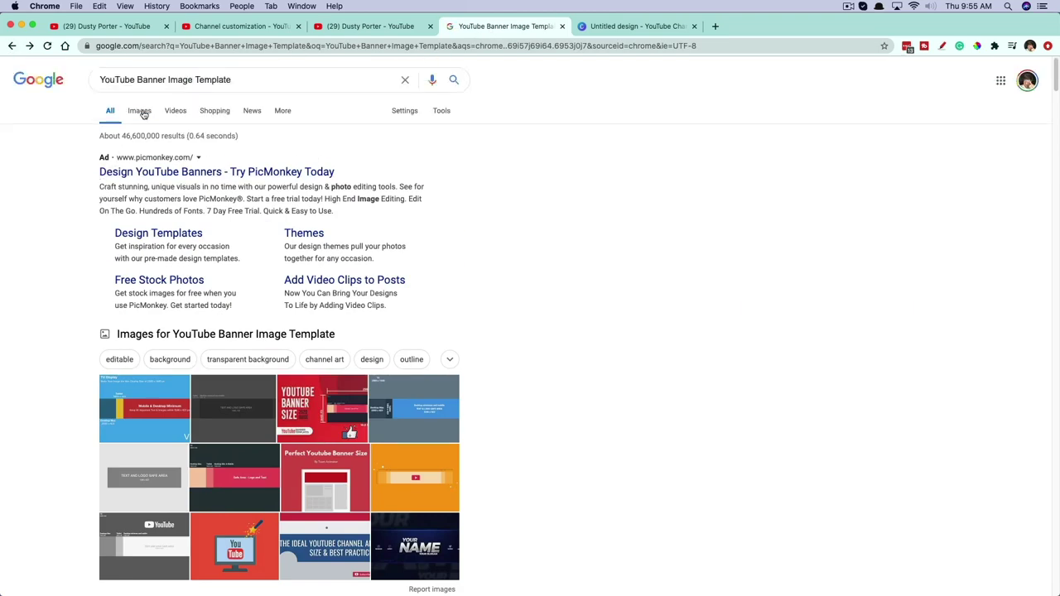
Show Images results for 'YouTube Banner Image Template' and preview the first template thumbnail
{"action": "left_click", "coordinate": [143, 112]}
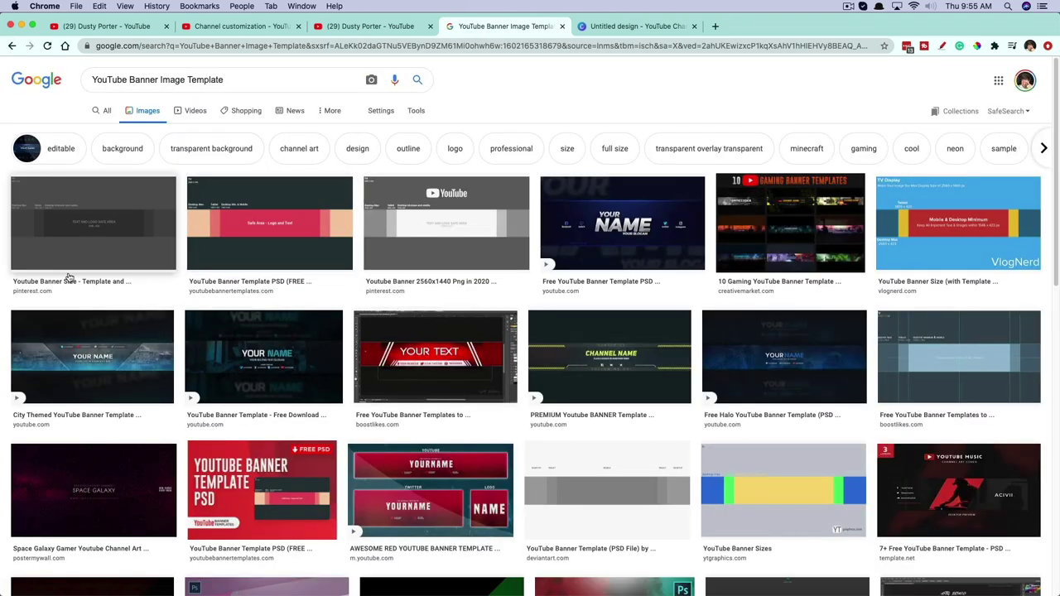
{"action": "left_click", "coordinate": [132, 236]}
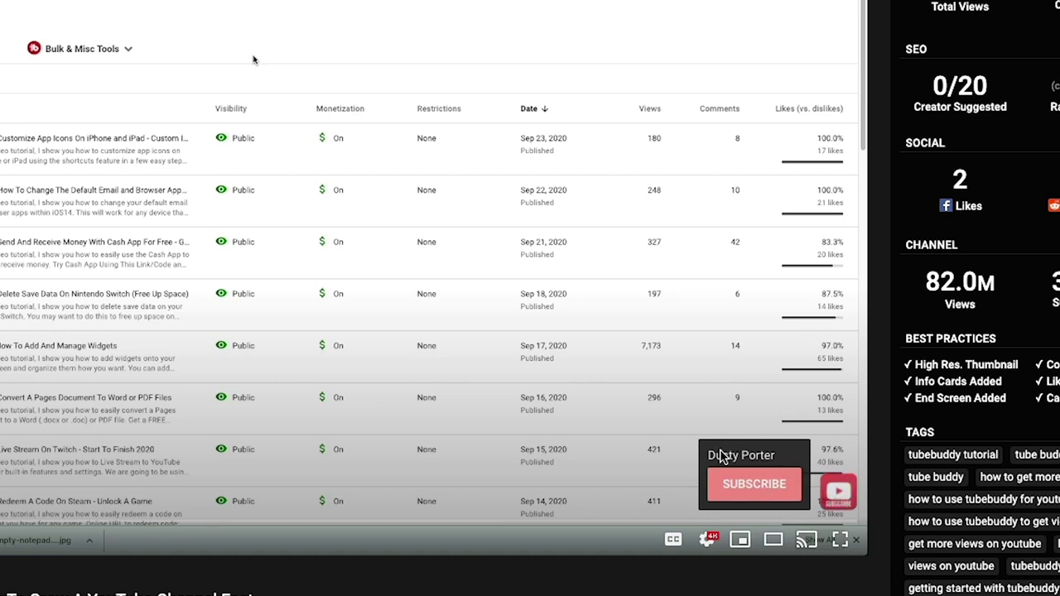
Return to Studio's Branding page, where the video watermark starts at 00:30
{"action": "mouse_move", "coordinate": [843, 495]}
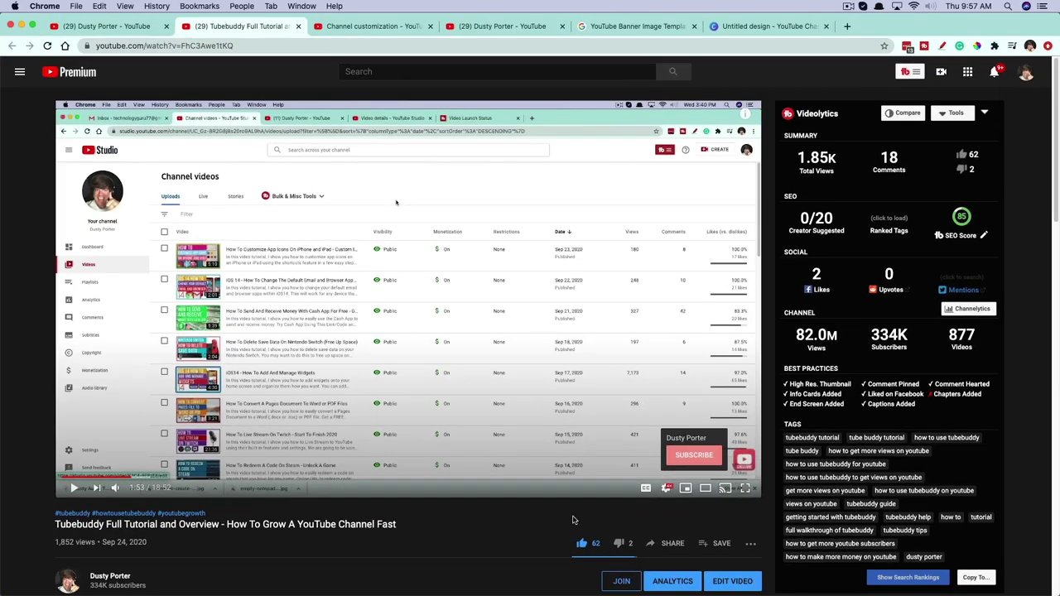
{"action": "left_click", "coordinate": [371, 29]}
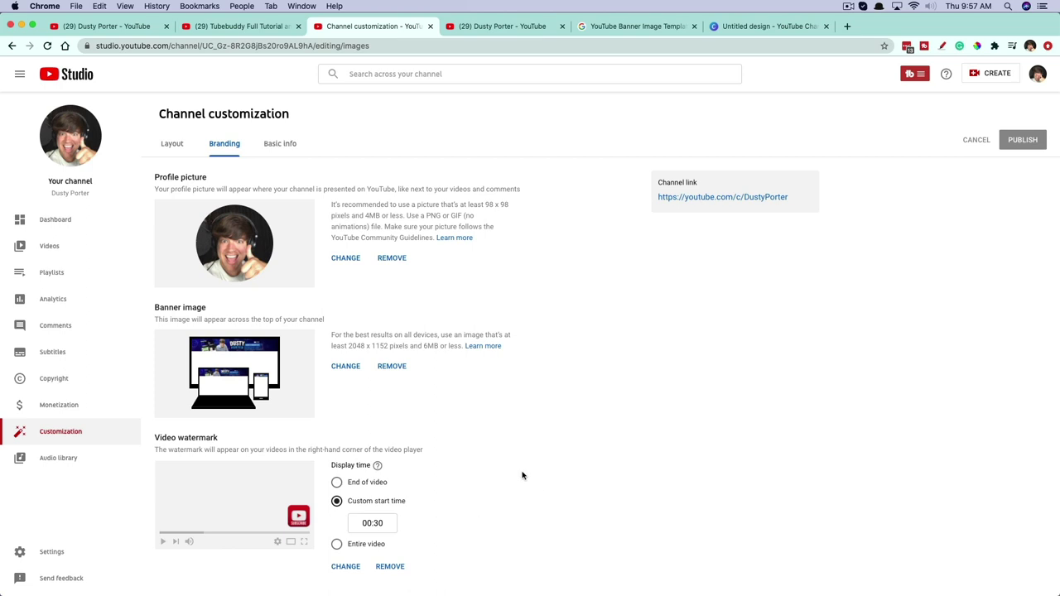
Review the homepage Layout sections, then view the public channel's Home page and featured video
{"action": "left_click", "coordinate": [393, 522]}
{"action": "left_click", "coordinate": [172, 147]}
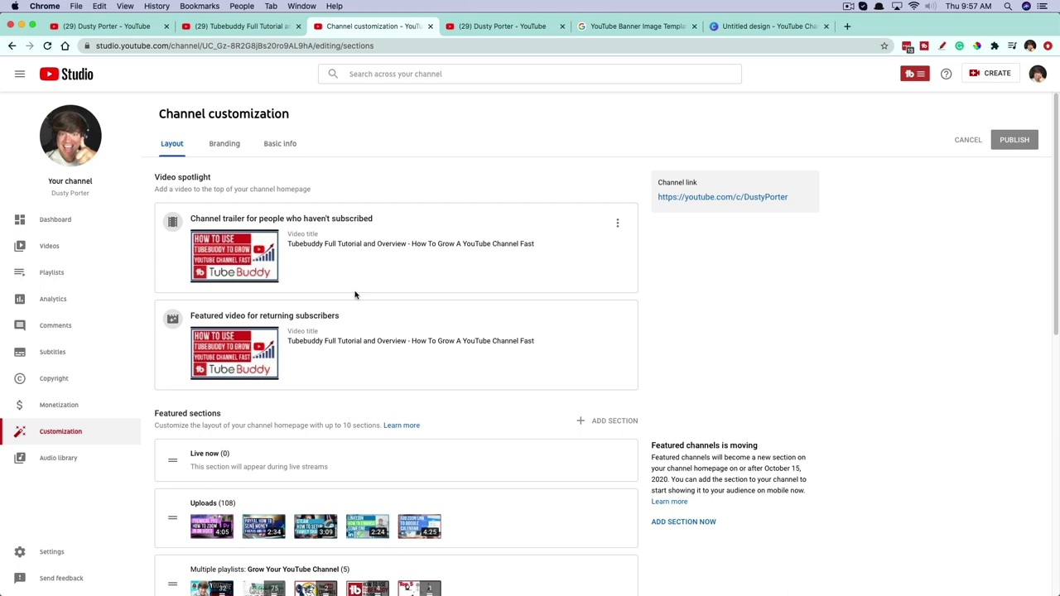
{"action": "scroll", "coordinate": [356, 277], "scroll_direction": "down", "scroll_amount": 5}
{"action": "scroll", "coordinate": [360, 281], "scroll_direction": "up", "scroll_amount": 5}
{"action": "left_click", "coordinate": [497, 27]}
{"action": "left_click", "coordinate": [265, 305]}
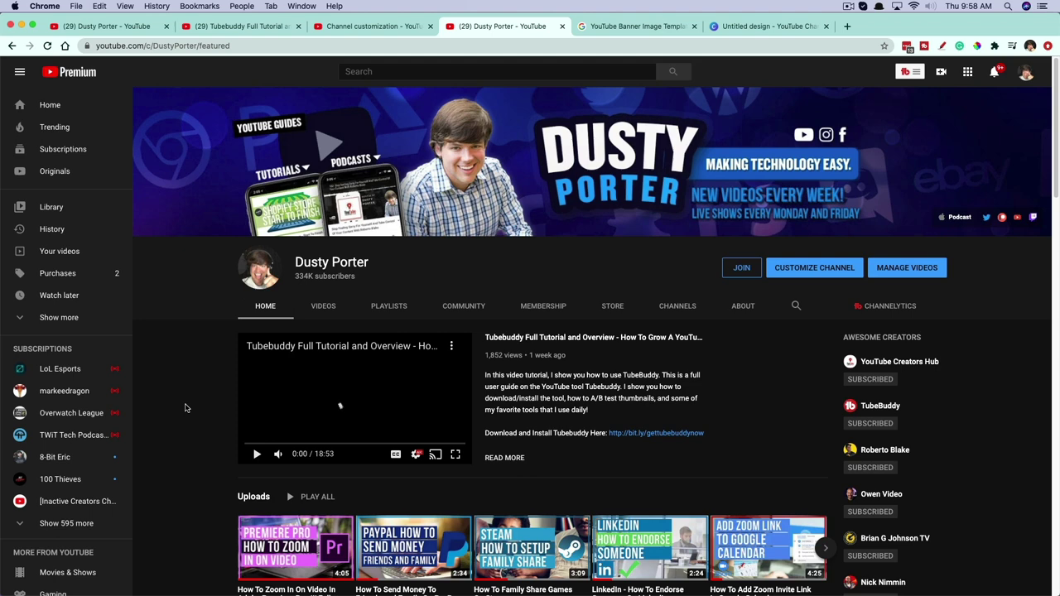
Look at the trailer's Change video chooser but keep the Tubebuddy tutorial, then view Featured sections
{"action": "key", "text": "super+a"}
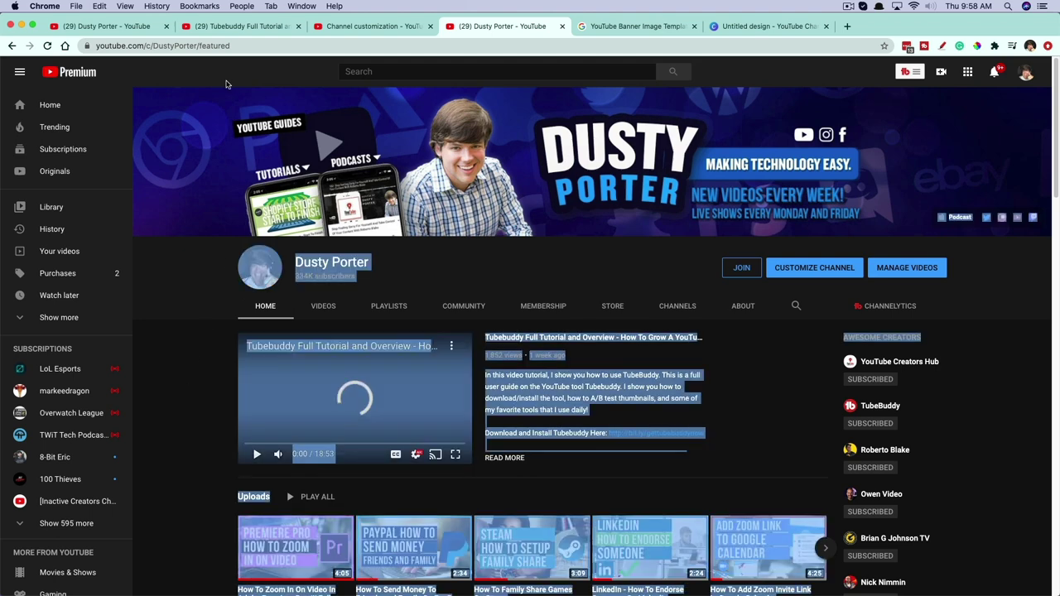
{"action": "left_click", "coordinate": [404, 29]}
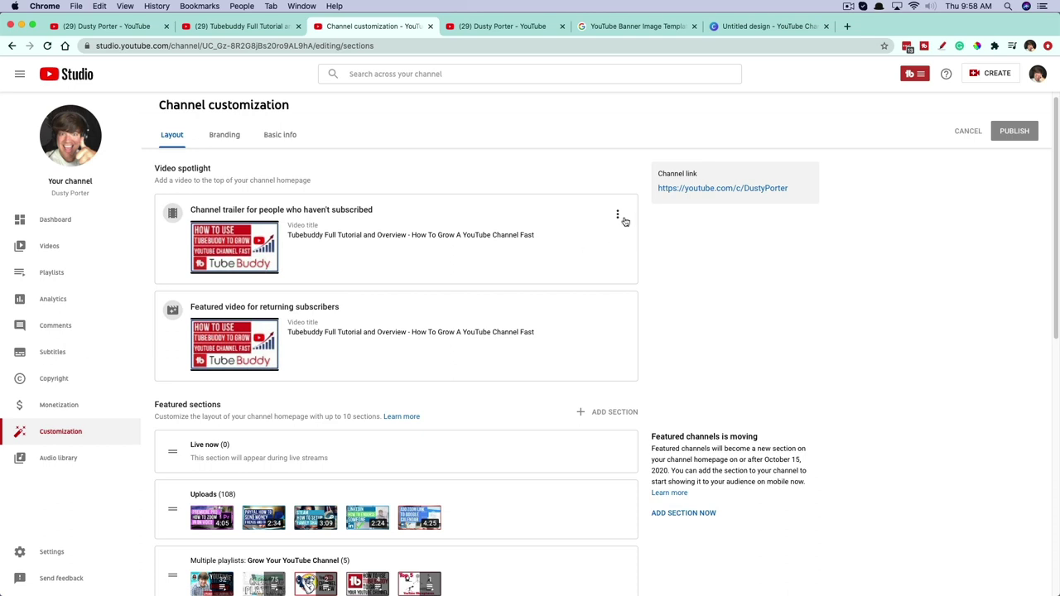
{"action": "left_click", "coordinate": [614, 214]}
{"action": "left_click", "coordinate": [561, 192]}
{"action": "left_click", "coordinate": [621, 216]}
{"action": "left_click", "coordinate": [637, 218]}
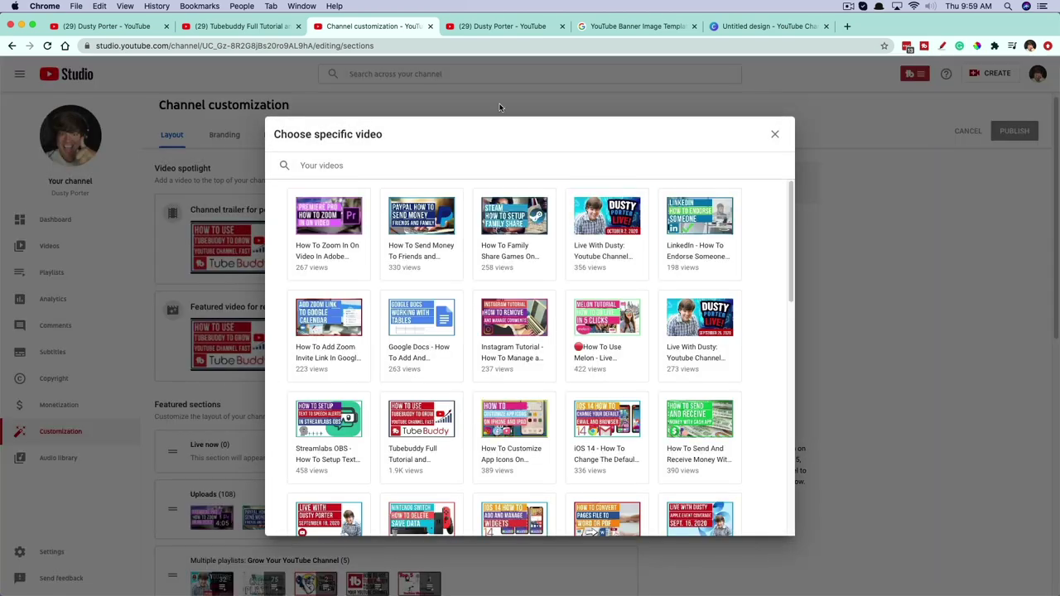
{"action": "left_click", "coordinate": [775, 135]}
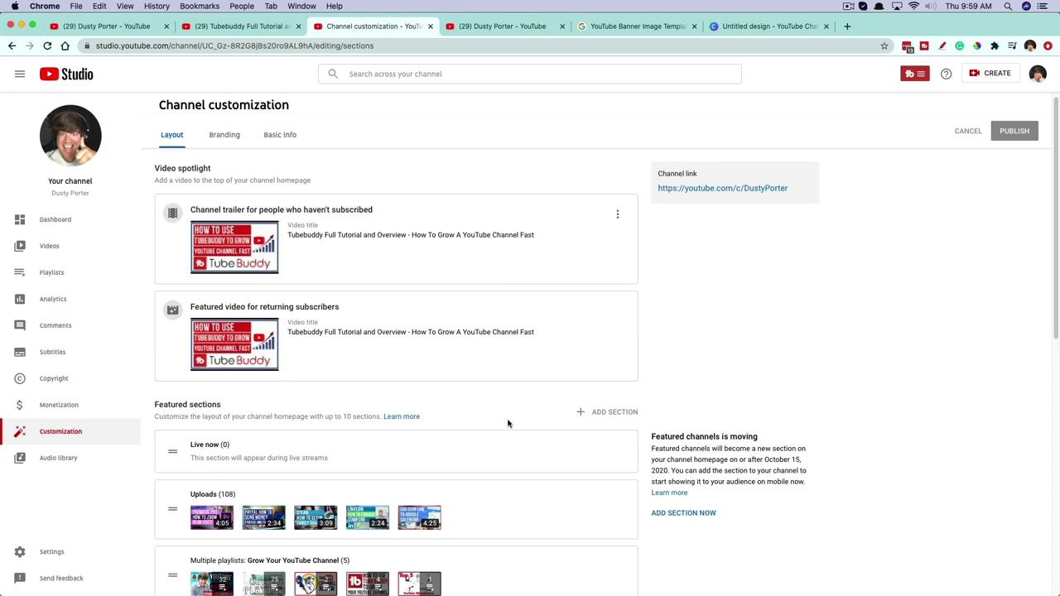
{"action": "scroll", "coordinate": [492, 409], "scroll_direction": "down", "scroll_amount": 1}
{"action": "scroll", "coordinate": [543, 476], "scroll_direction": "down", "scroll_amount": 3}
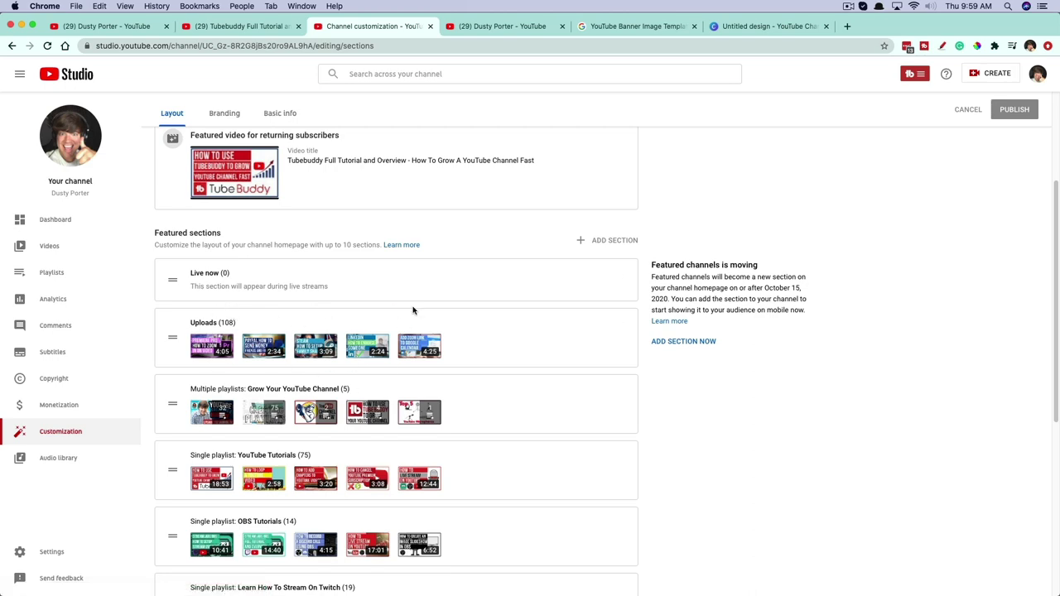
Scroll the public channel home page from Uploads down to Friday Live Streams and back
{"action": "left_click", "coordinate": [502, 26]}
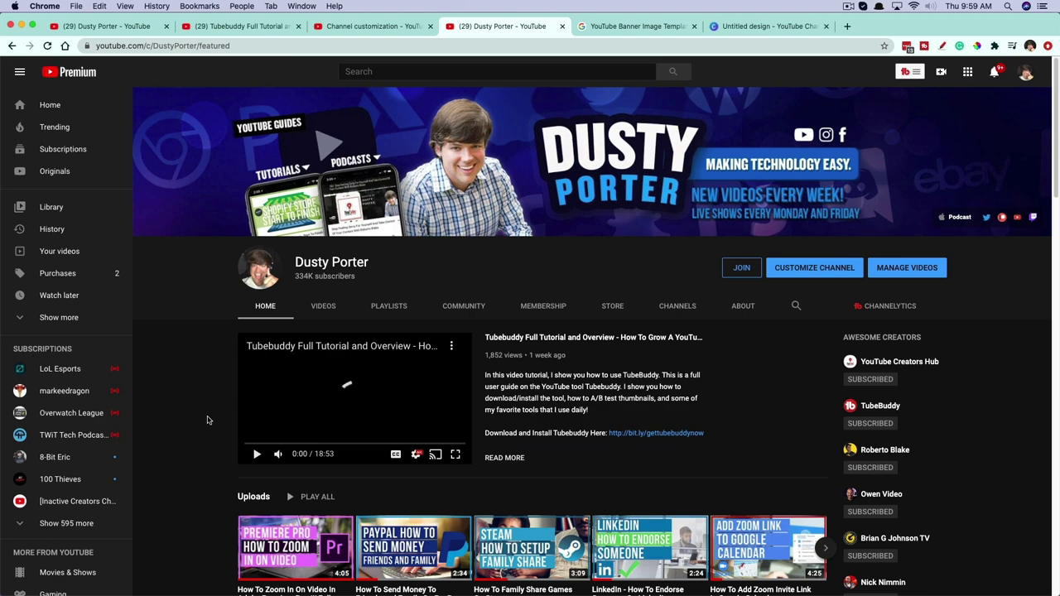
{"action": "scroll", "coordinate": [212, 410], "scroll_direction": "down", "scroll_amount": 5}
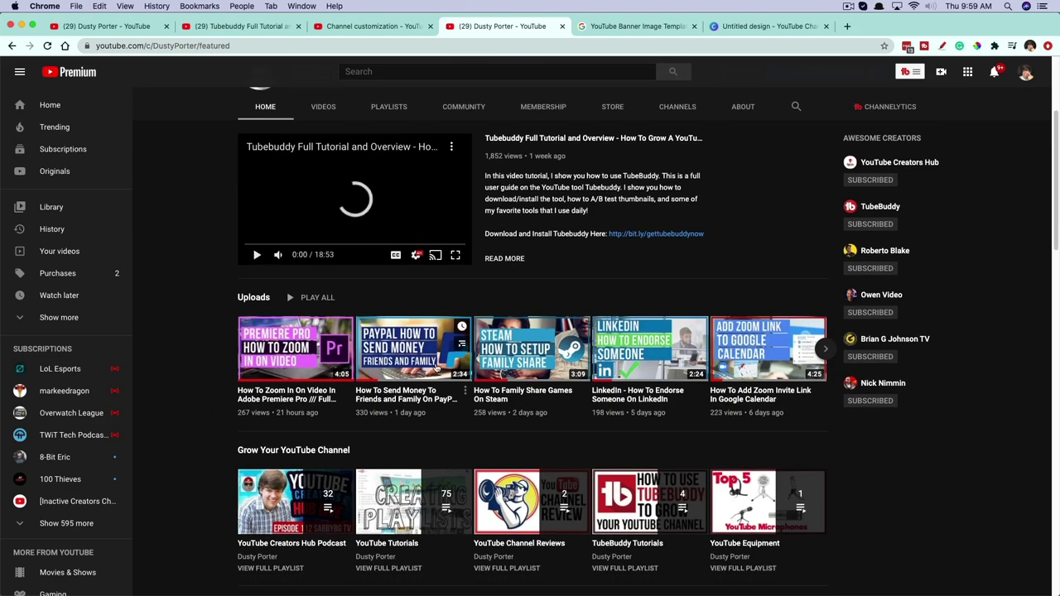
{"action": "scroll", "coordinate": [194, 410], "scroll_direction": "down", "scroll_amount": 4}
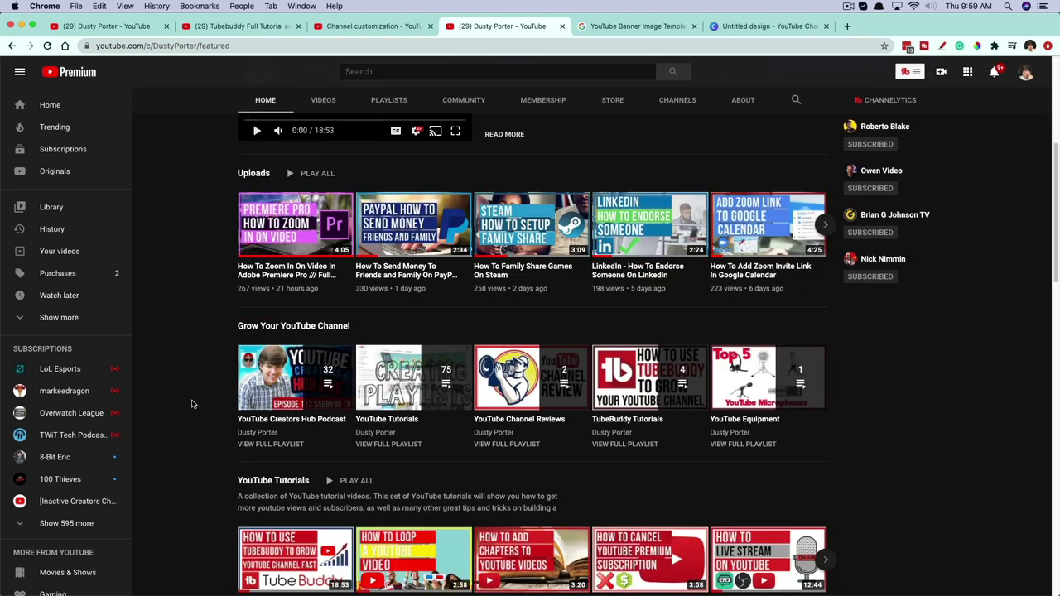
{"action": "scroll", "coordinate": [217, 383], "scroll_direction": "down", "scroll_amount": 1}
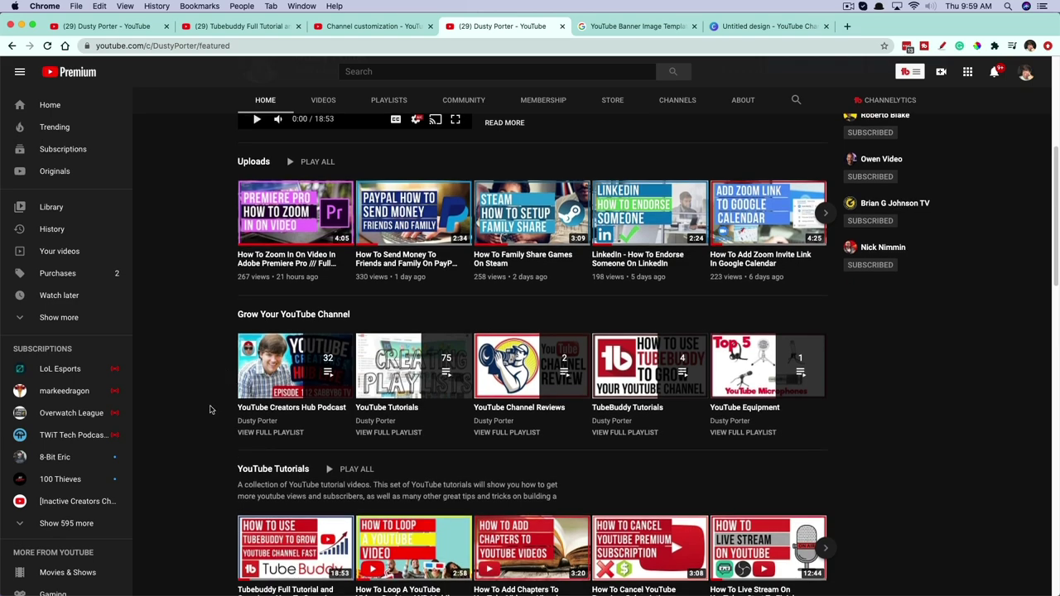
{"action": "scroll", "coordinate": [188, 431], "scroll_direction": "down", "scroll_amount": 3}
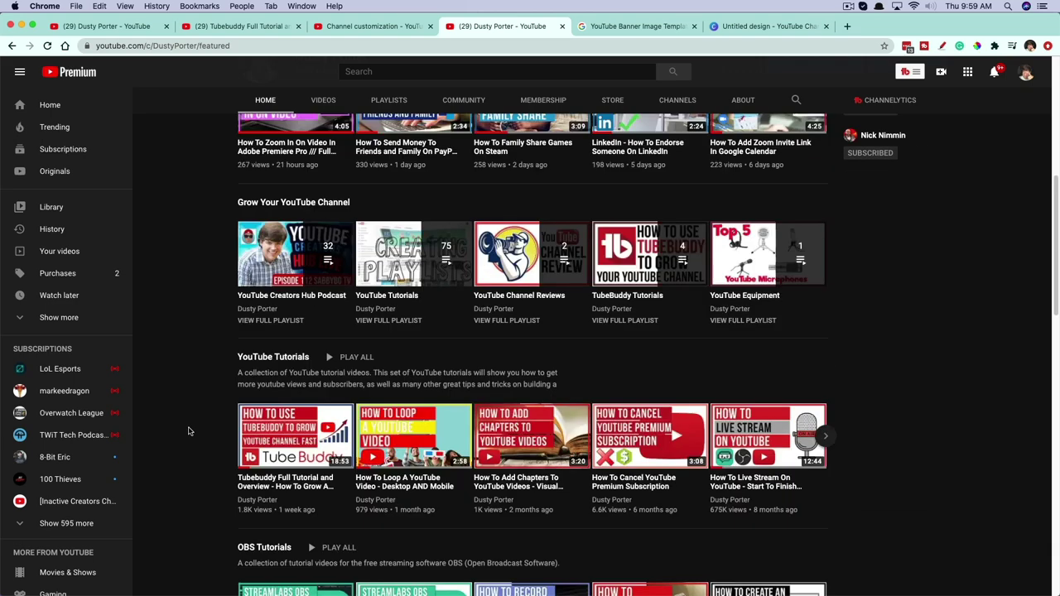
{"action": "scroll", "coordinate": [188, 430], "scroll_direction": "down", "scroll_amount": 2}
{"action": "scroll", "coordinate": [205, 422], "scroll_direction": "down", "scroll_amount": 8}
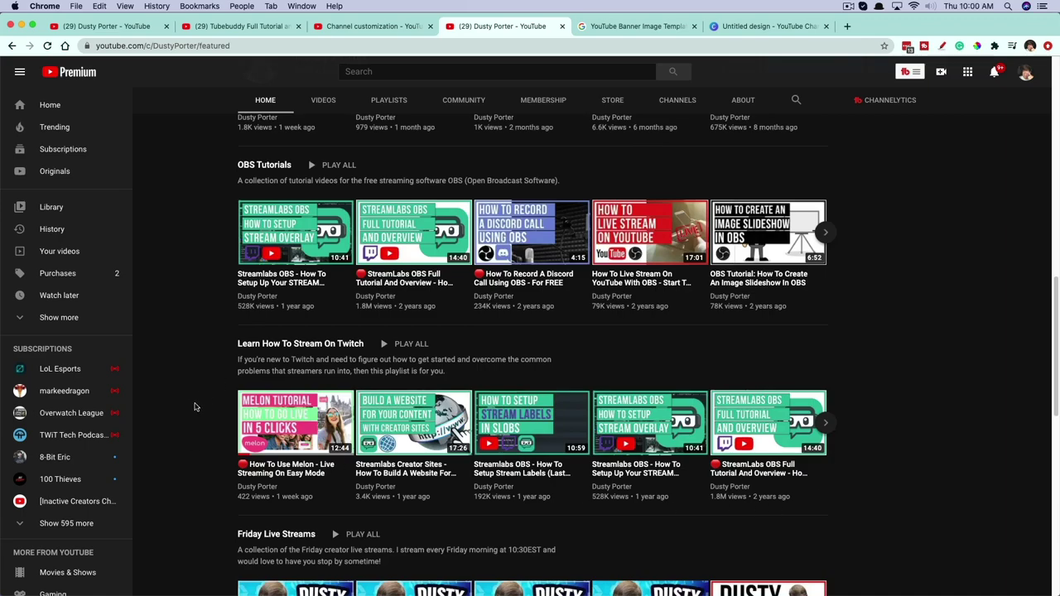
{"action": "scroll", "coordinate": [186, 434], "scroll_direction": "down", "scroll_amount": 5}
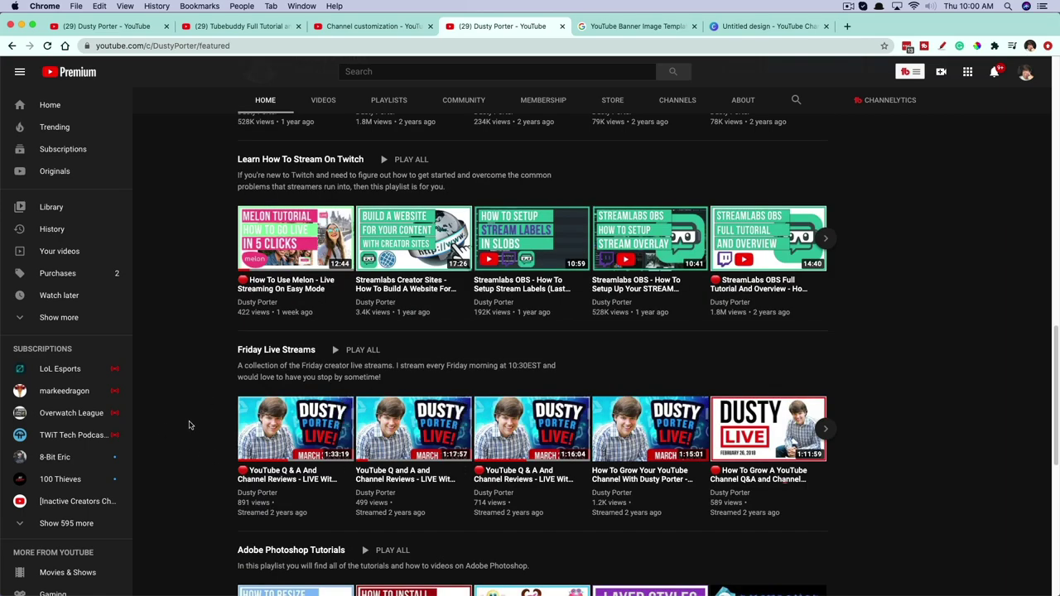
{"action": "scroll", "coordinate": [194, 366], "scroll_direction": "up", "scroll_amount": 15}
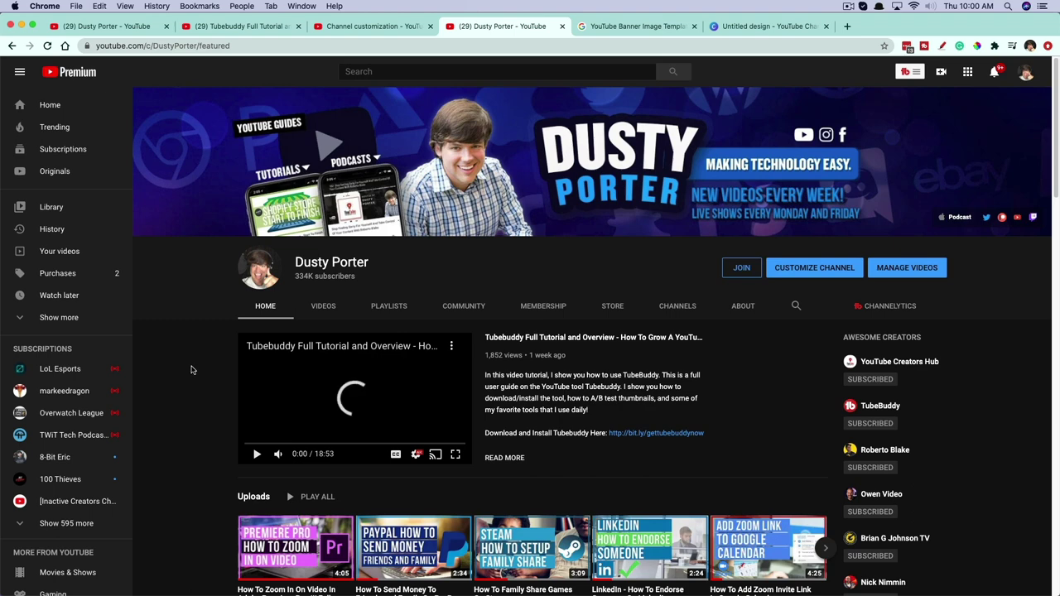
Drag the YouTube Tutorials section above Uploads in Featured sections
{"action": "key", "text": "ctrl+shift+Tab"}
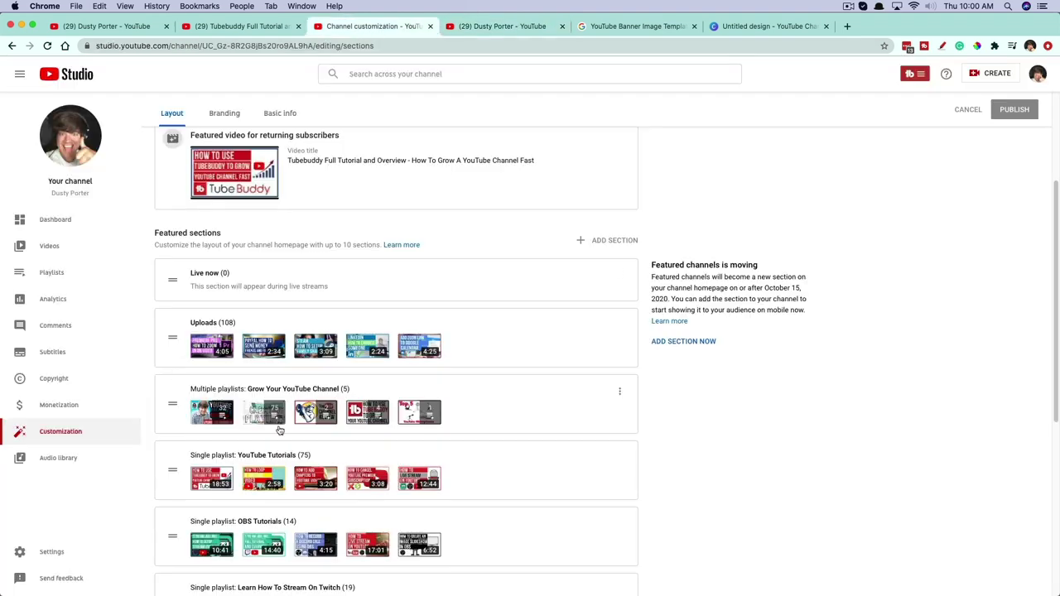
{"action": "scroll", "coordinate": [205, 398], "scroll_direction": "down", "scroll_amount": 1}
{"action": "left_click_drag", "start_coordinate": [172, 370], "coordinate": [173, 285]}
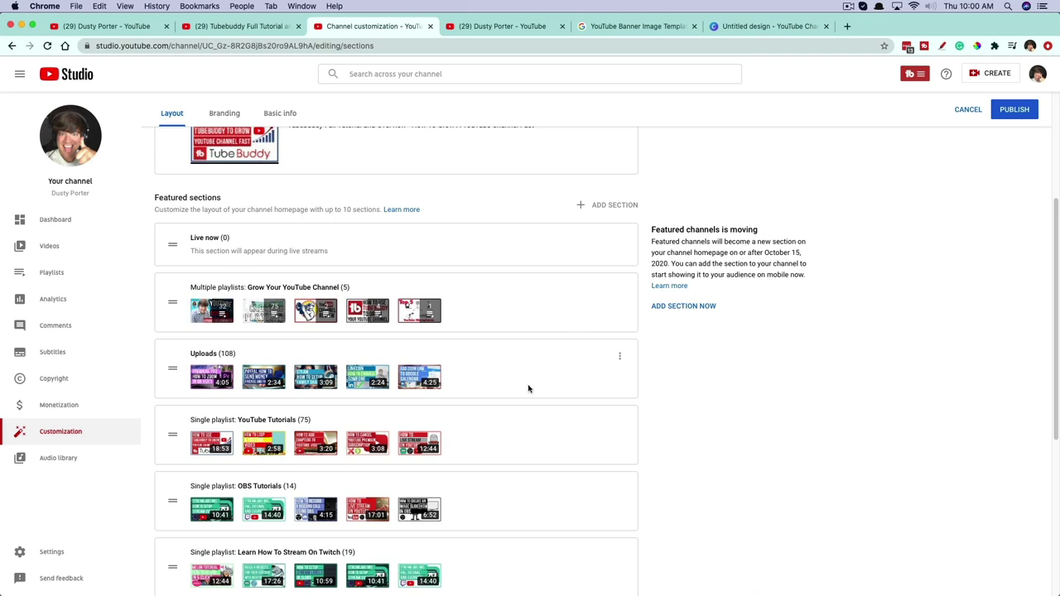
{"action": "left_click", "coordinate": [621, 359]}
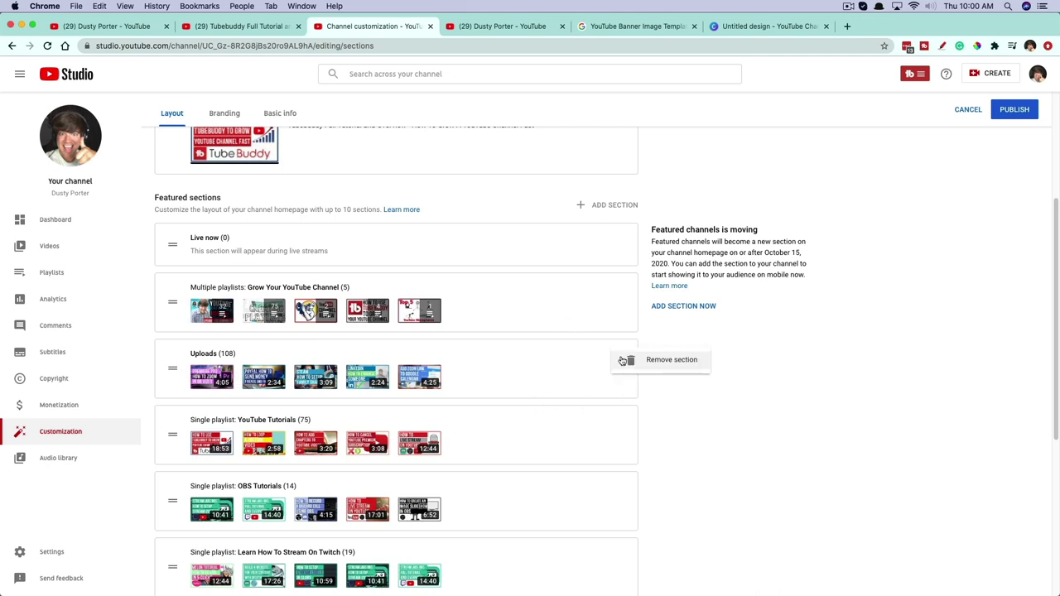
{"action": "left_click", "coordinate": [686, 463]}
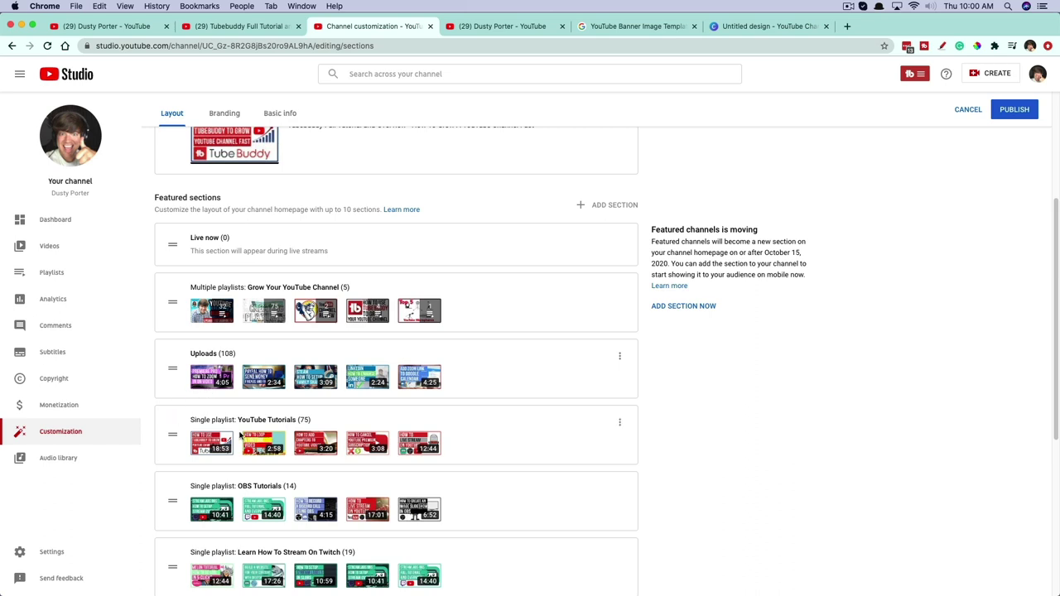
{"action": "scroll", "coordinate": [484, 441], "scroll_direction": "down", "scroll_amount": 2}
{"action": "left_click_drag", "start_coordinate": [166, 371], "coordinate": [166, 281]}
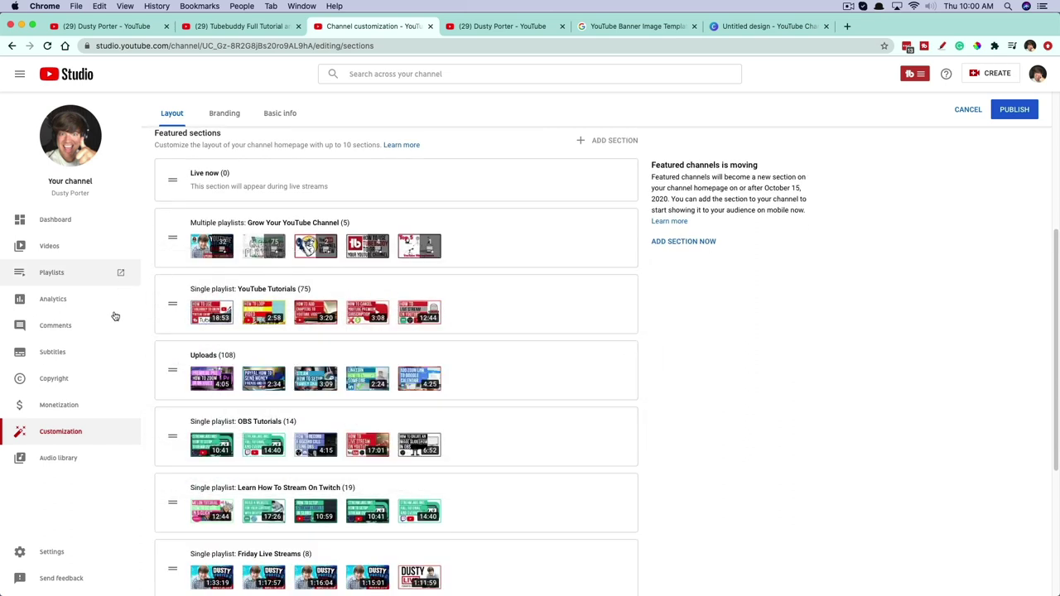
Remove the Friday Live Streams section from the homepage layout
{"action": "scroll", "coordinate": [539, 341], "scroll_direction": "down", "scroll_amount": 5}
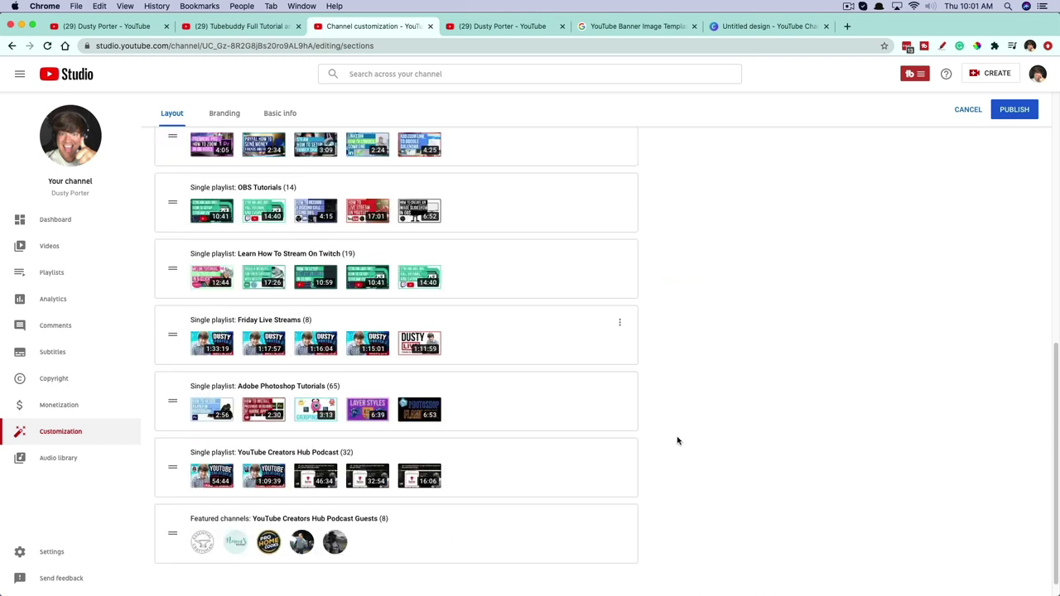
{"action": "left_click", "coordinate": [619, 322]}
{"action": "left_click", "coordinate": [673, 362]}
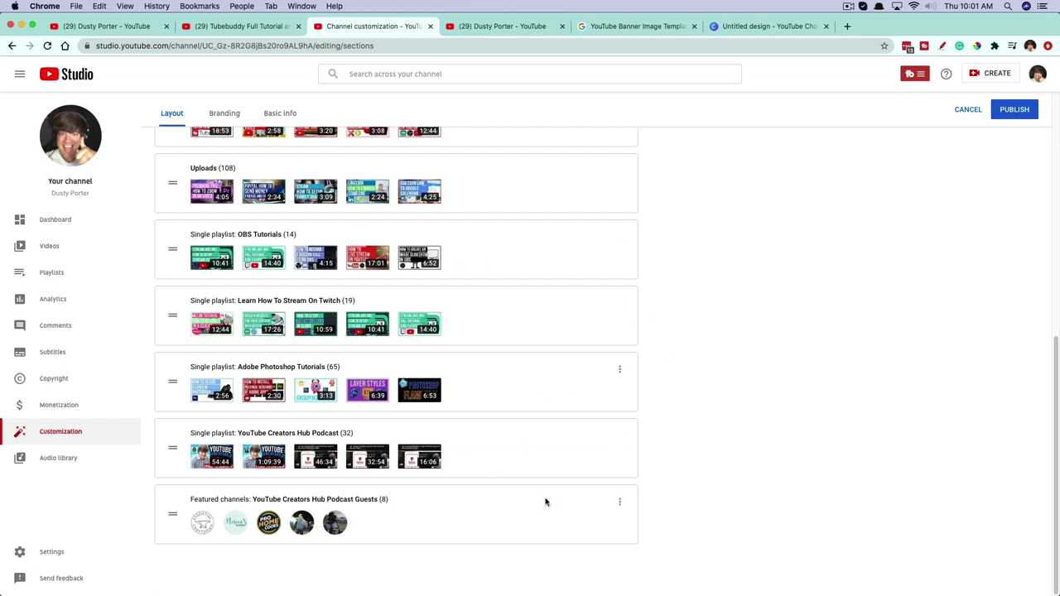
{"action": "scroll", "coordinate": [542, 481], "scroll_direction": "up", "scroll_amount": 5}
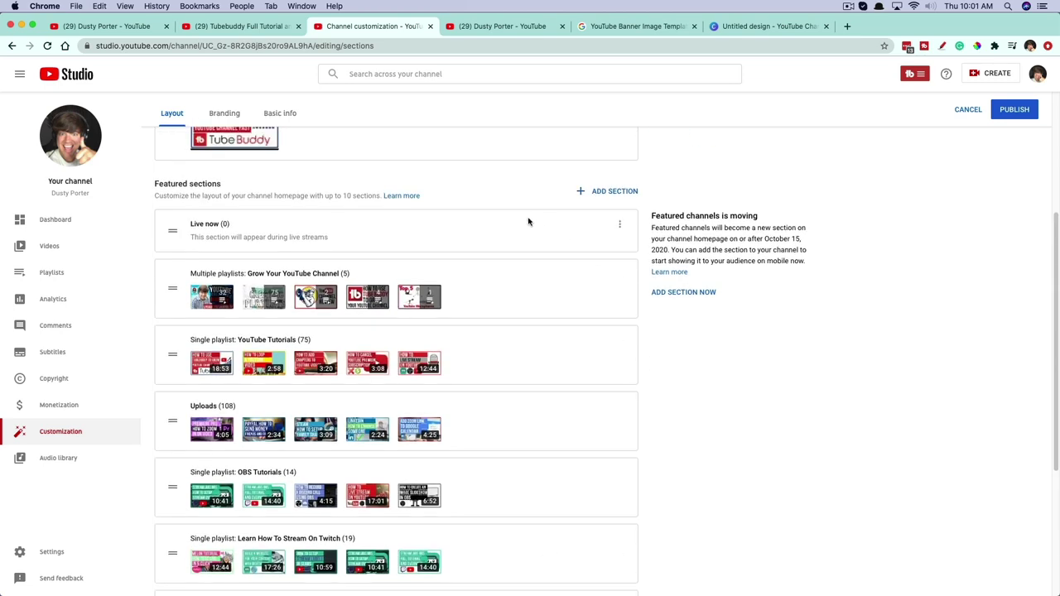
Add a Popular uploads section above YouTube Tutorials, publish the layout, and go to the channel
{"action": "left_click", "coordinate": [609, 192]}
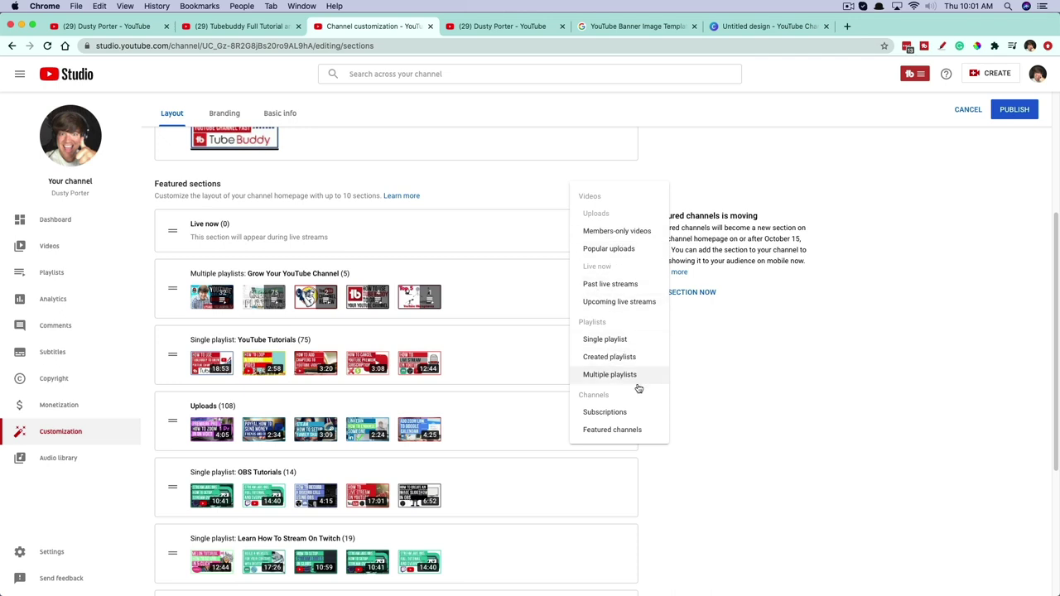
{"action": "left_click", "coordinate": [609, 250]}
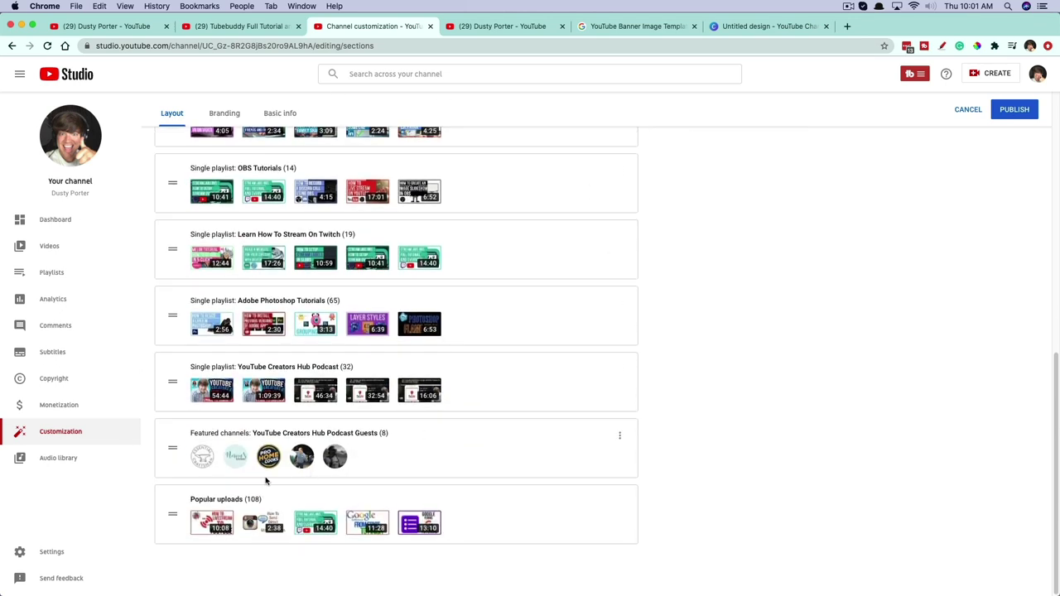
{"action": "left_click_drag", "start_coordinate": [172, 516], "coordinate": [174, 182]}
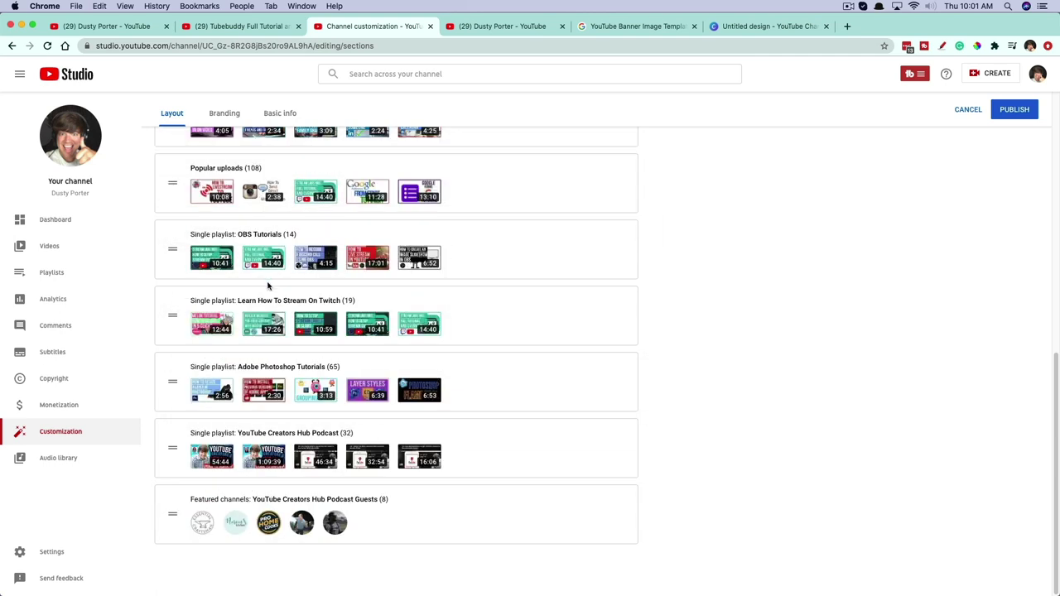
{"action": "scroll", "coordinate": [668, 358], "scroll_direction": "up", "scroll_amount": 1}
{"action": "left_click_drag", "start_coordinate": [171, 237], "coordinate": [171, 151]}
{"action": "scroll", "coordinate": [561, 403], "scroll_direction": "up", "scroll_amount": 5}
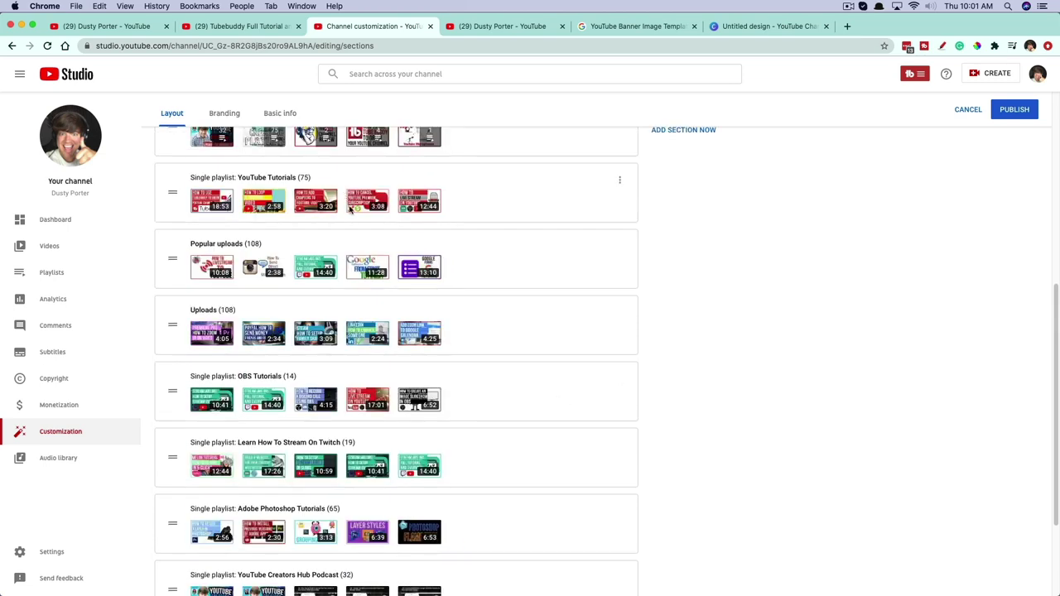
{"action": "left_click_drag", "start_coordinate": [183, 462], "coordinate": [171, 374]}
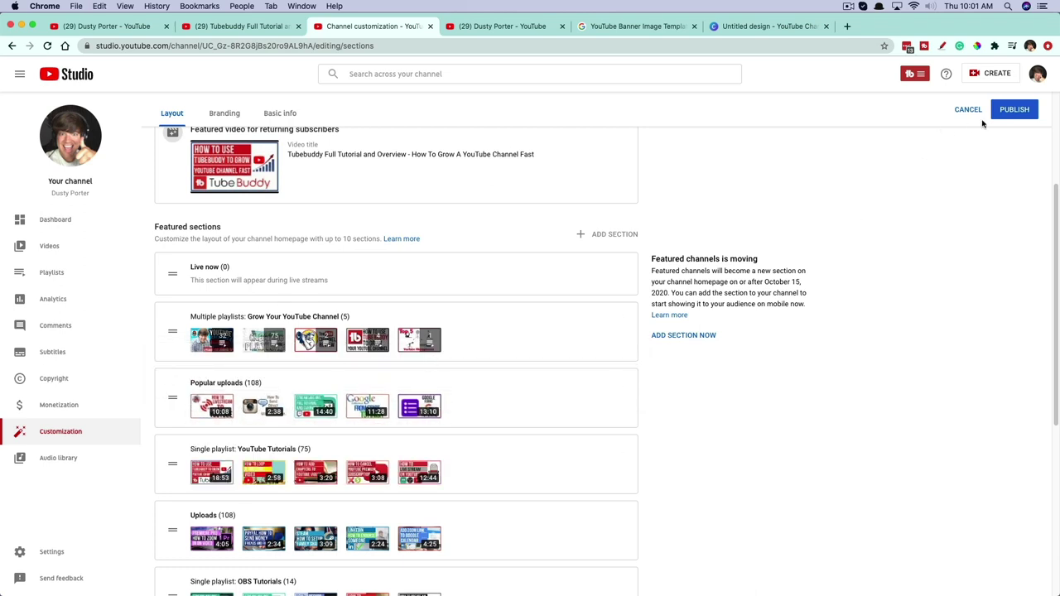
{"action": "left_click", "coordinate": [1009, 115]}
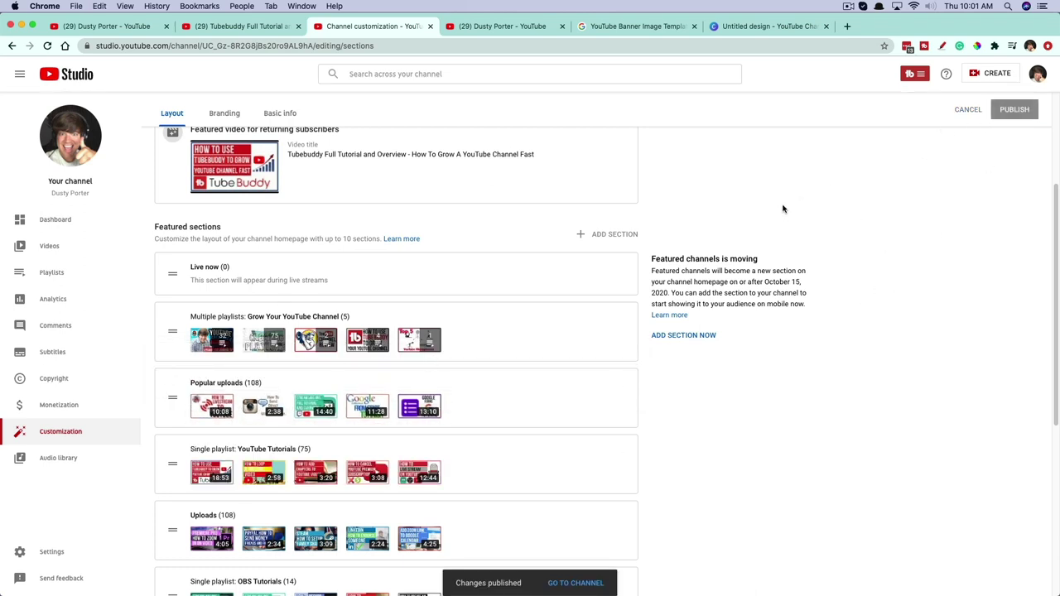
{"action": "left_click", "coordinate": [564, 580]}
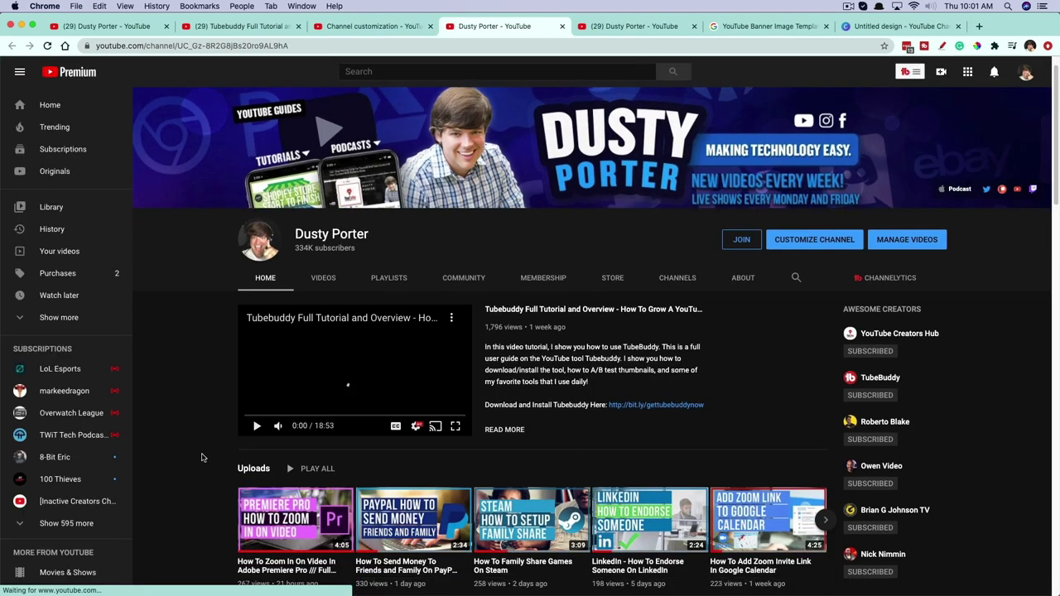
Check the channel homepage shelves, then go back to Studio's Layout section
{"action": "scroll", "coordinate": [207, 454], "scroll_direction": "down", "scroll_amount": 5}
{"action": "scroll", "coordinate": [212, 448], "scroll_direction": "down", "scroll_amount": 3}
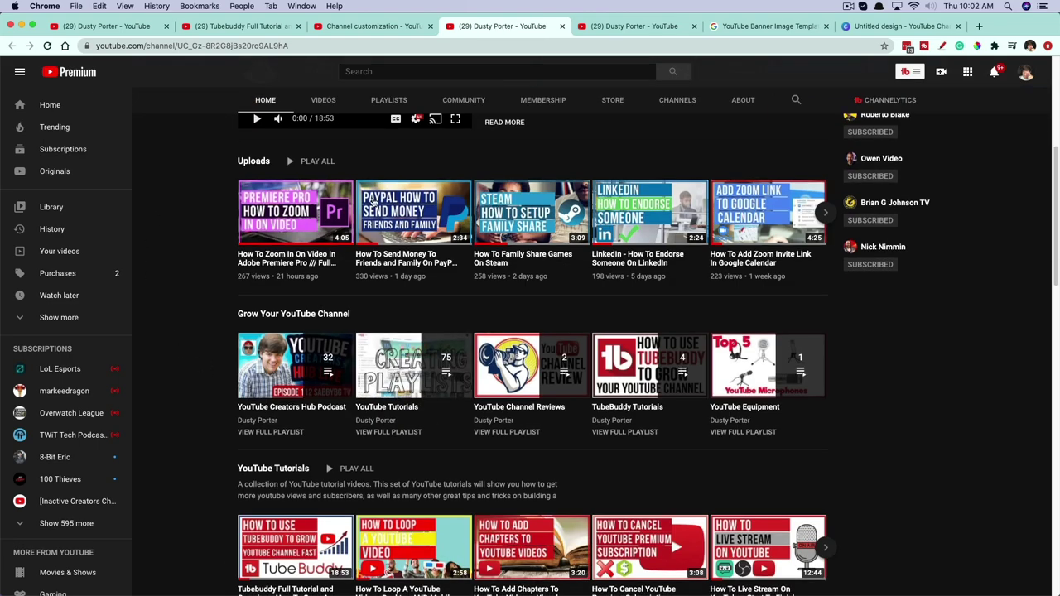
{"action": "scroll", "coordinate": [191, 369], "scroll_direction": "down", "scroll_amount": 6}
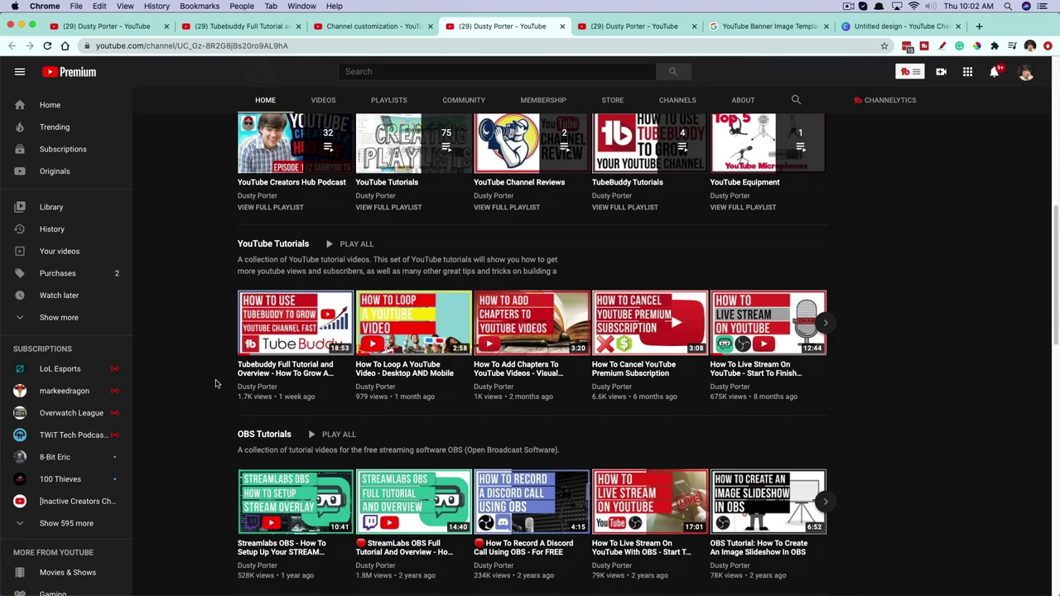
{"action": "scroll", "coordinate": [215, 382], "scroll_direction": "down", "scroll_amount": 10}
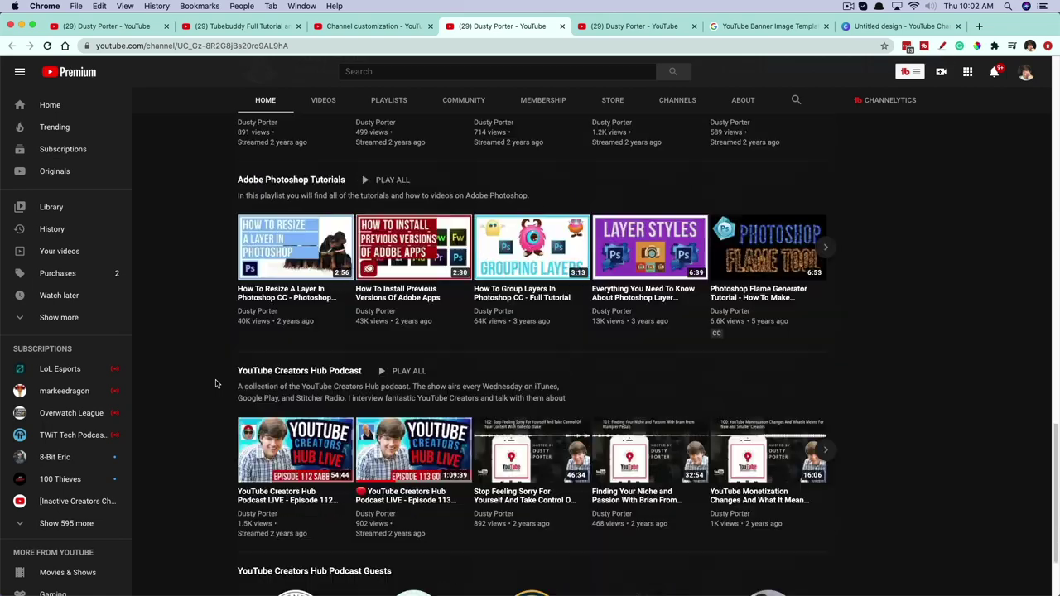
{"action": "scroll", "coordinate": [215, 383], "scroll_direction": "up", "scroll_amount": 9}
{"action": "left_click", "coordinate": [373, 26]}
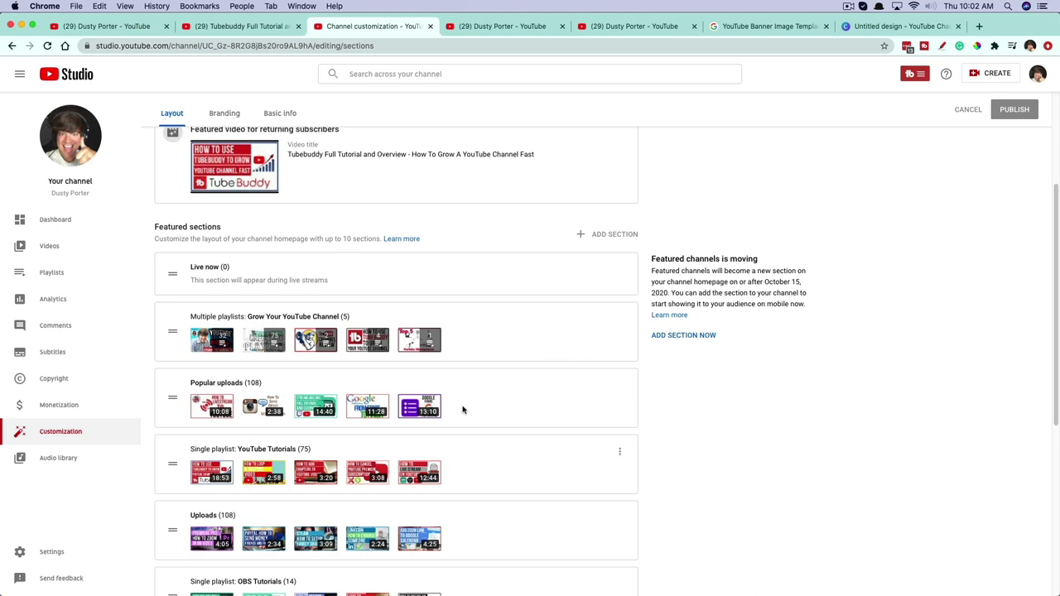
Open the Awesome Creators featured channels section, cancel it, and return to the channel page
{"action": "scroll", "coordinate": [485, 326], "scroll_direction": "up", "scroll_amount": 5}
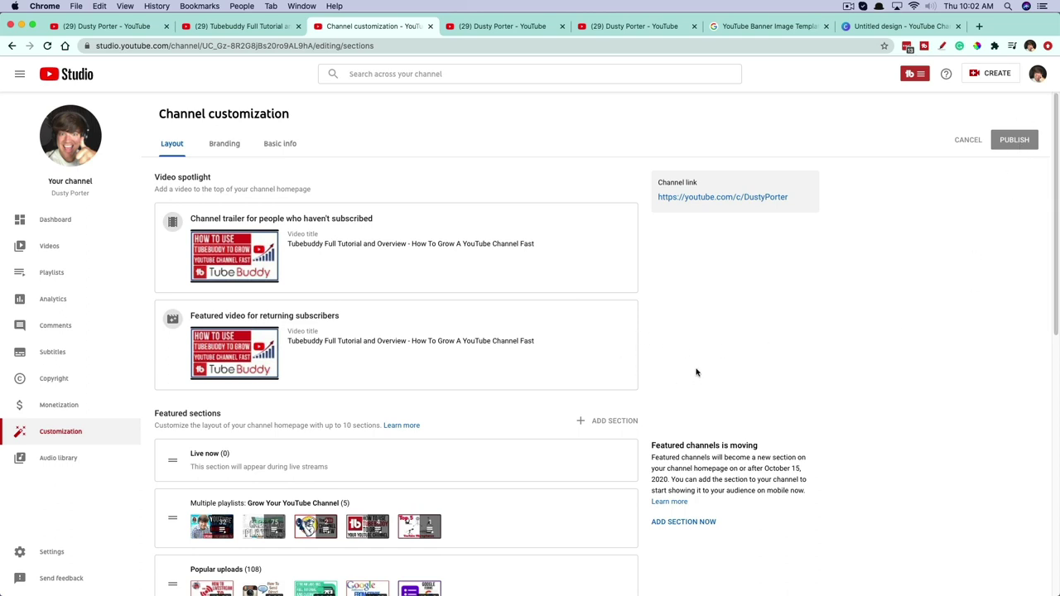
{"action": "scroll", "coordinate": [540, 376], "scroll_direction": "down", "scroll_amount": 3}
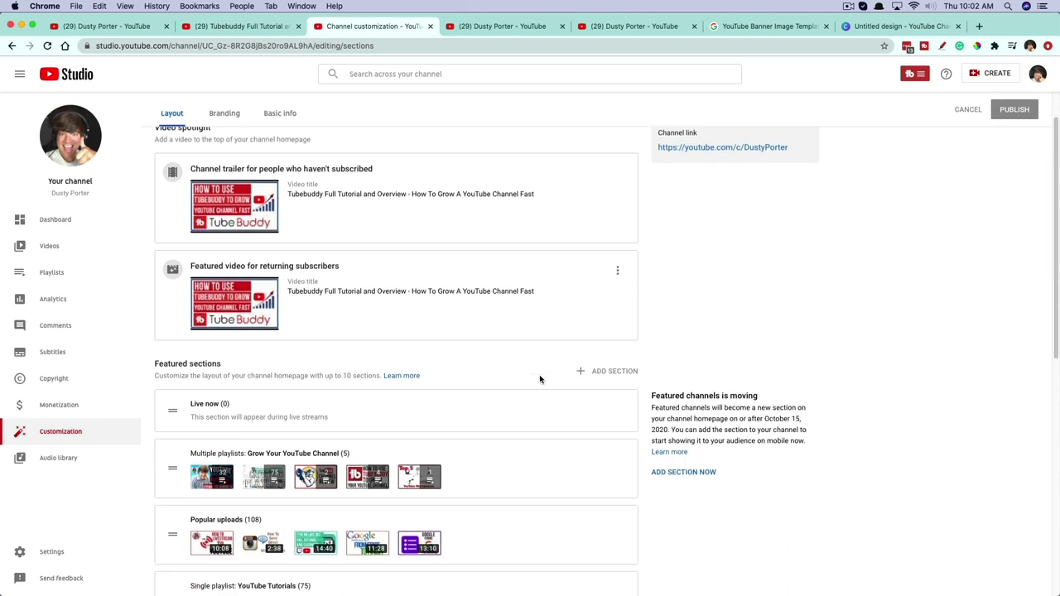
{"action": "left_click", "coordinate": [678, 413]}
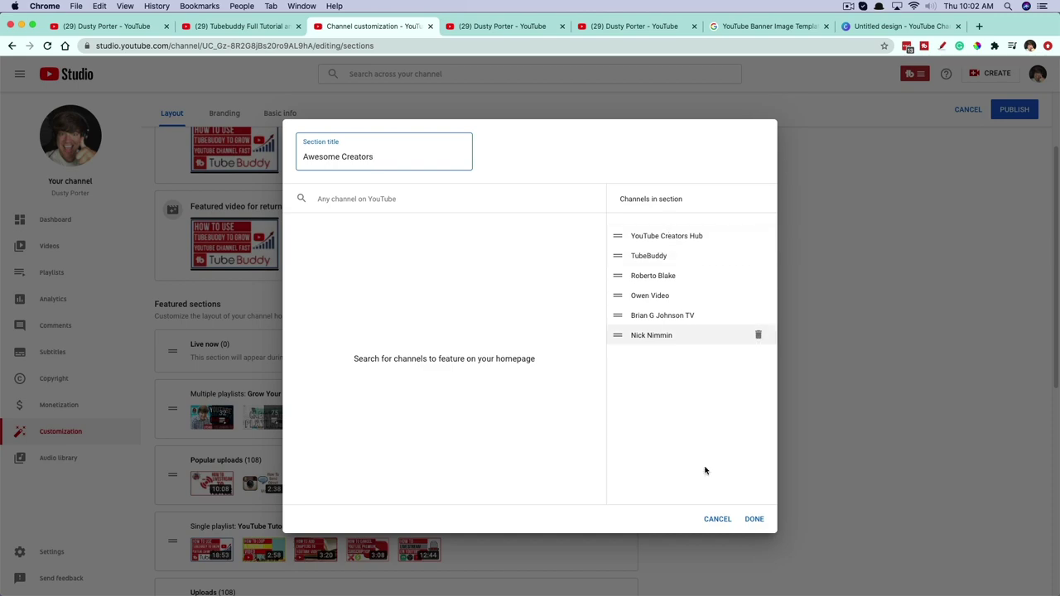
{"action": "left_click", "coordinate": [714, 521]}
{"action": "left_click", "coordinate": [502, 28]}
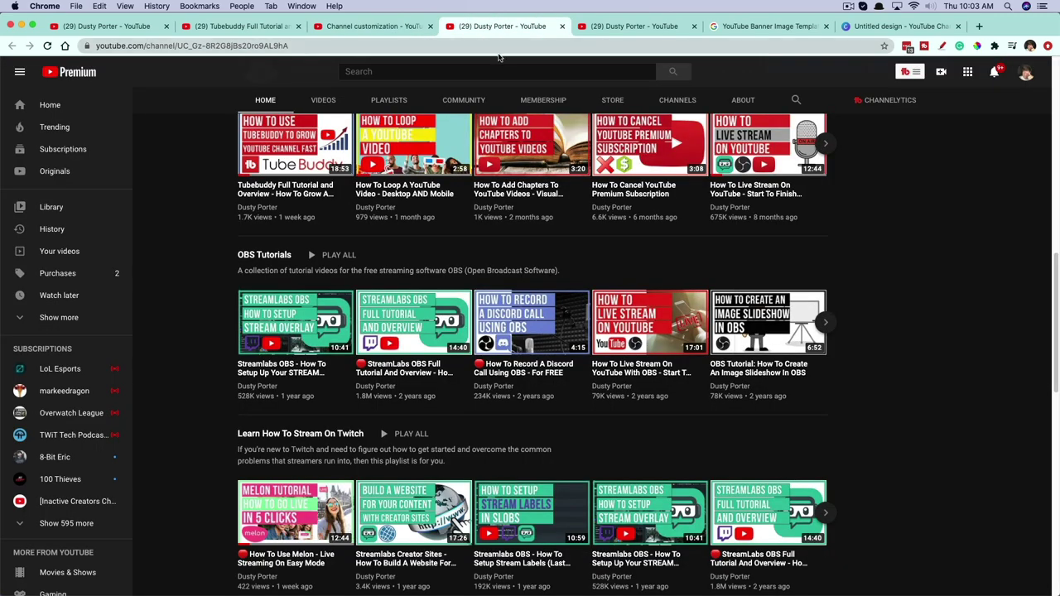
Check the channel page, then go back up to Studio's Video spotlight settings
{"action": "scroll", "coordinate": [510, 262], "scroll_direction": "up", "scroll_amount": 15}
{"action": "scroll", "coordinate": [748, 360], "scroll_direction": "down", "scroll_amount": 3}
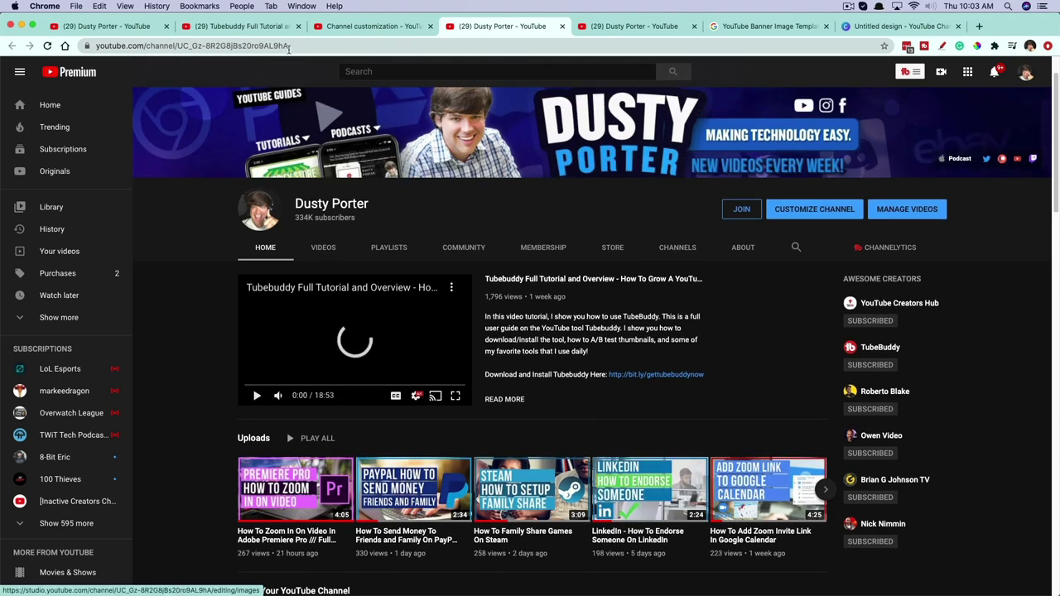
{"action": "left_click", "coordinate": [352, 27]}
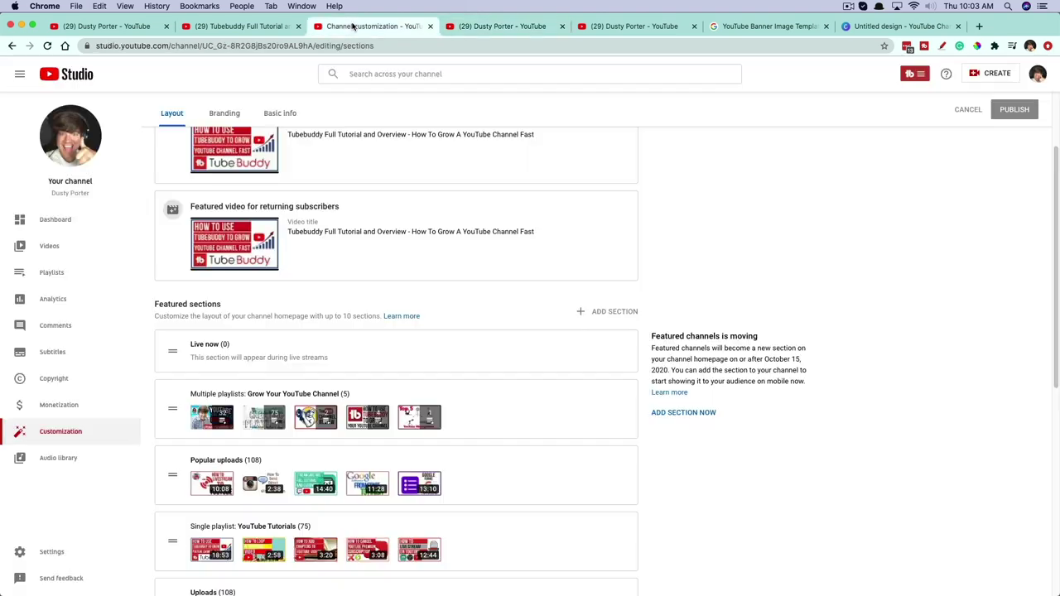
{"action": "scroll", "coordinate": [401, 461], "scroll_direction": "up", "scroll_amount": 3}
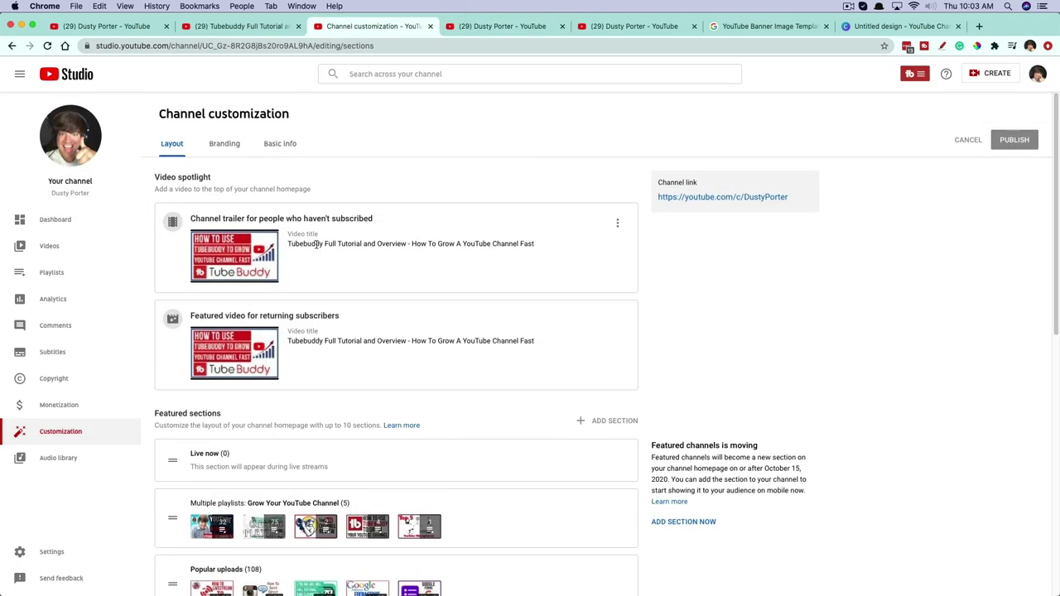